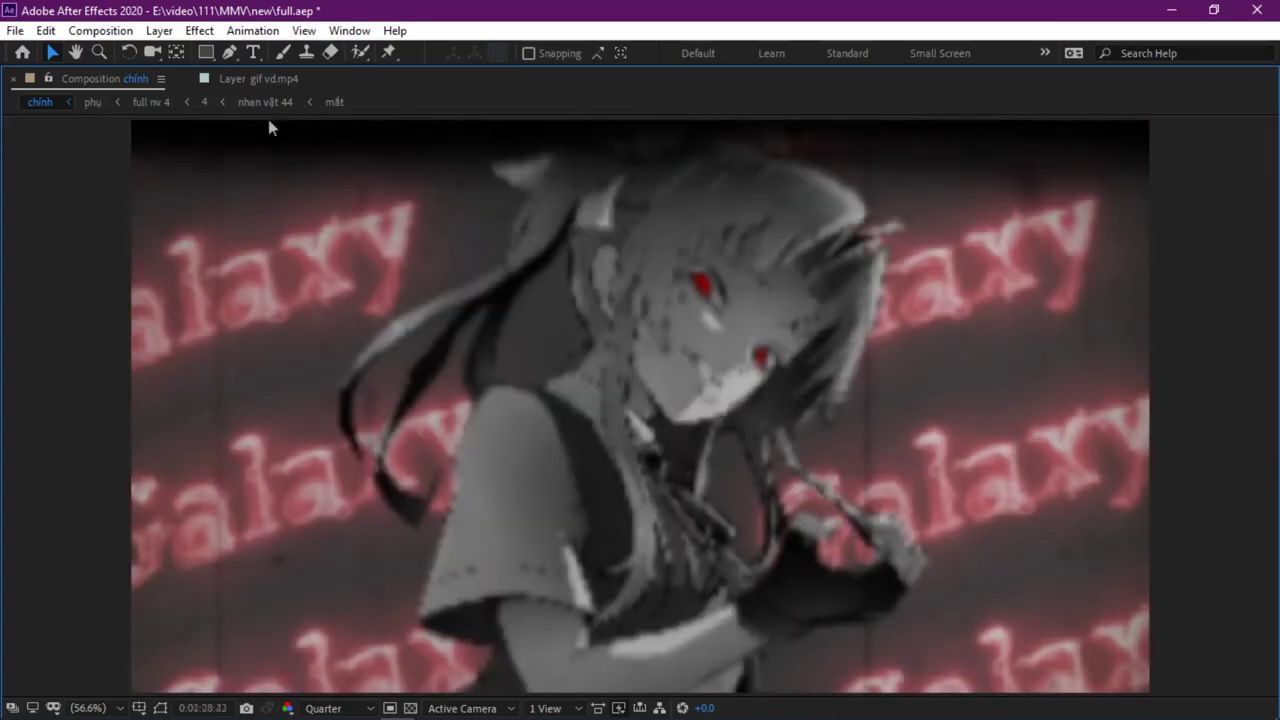
# Restore the full workspace from the maximized viewer and review the chính composition's layer stack in an enlarged timeline
pyautogui.doubleClick(140, 77)
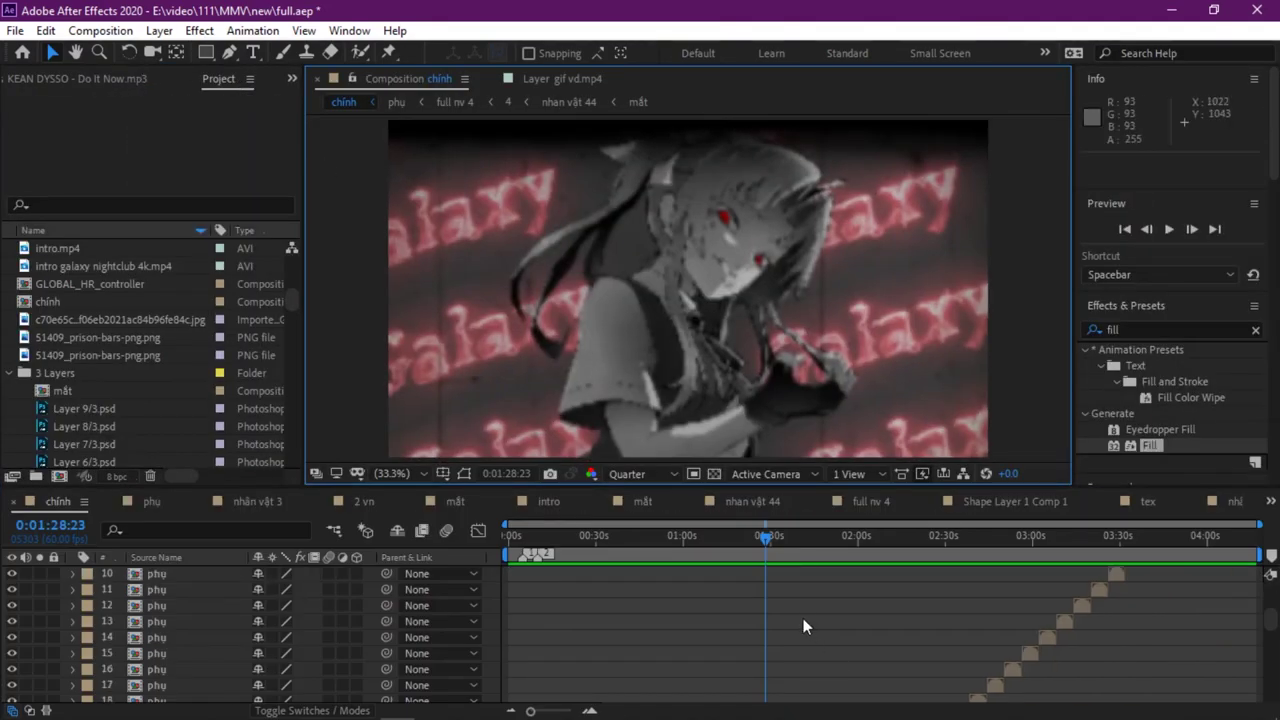
pyautogui.moveTo(794, 487); pyautogui.dragTo(807, 54)
pyautogui.scroll(-4, 898, 490)
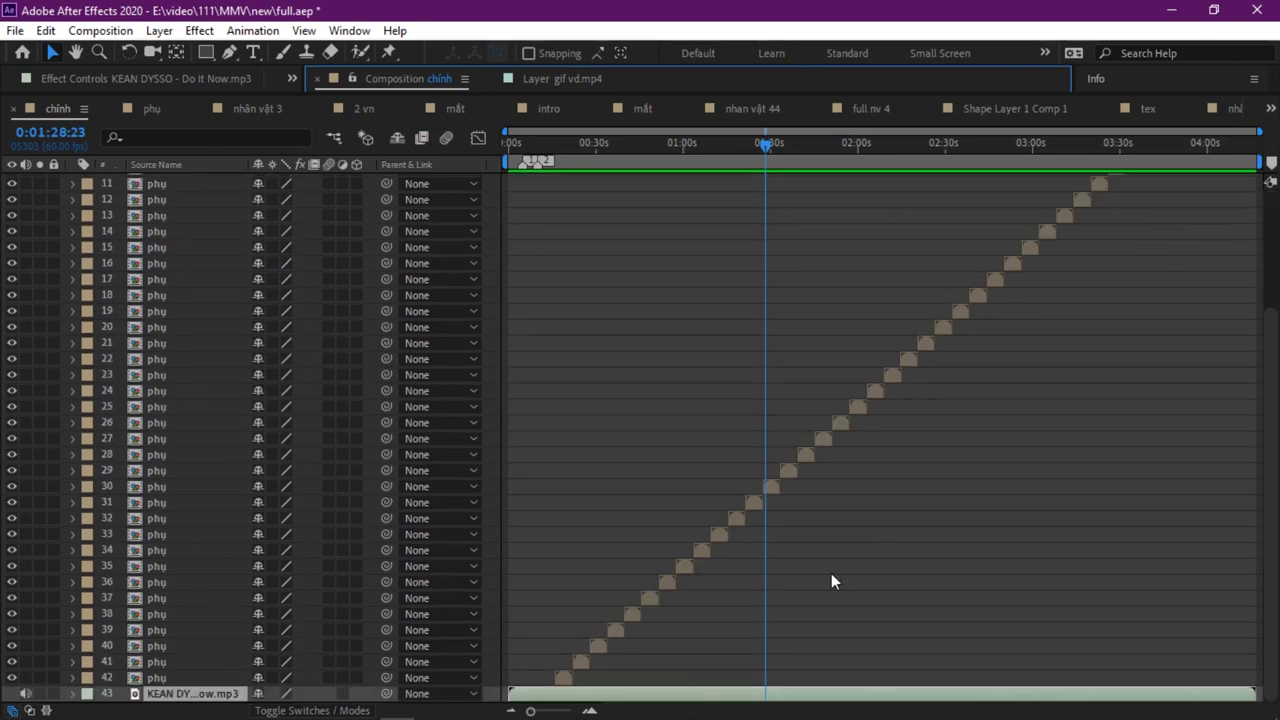
pyautogui.scroll(3, 738, 585)
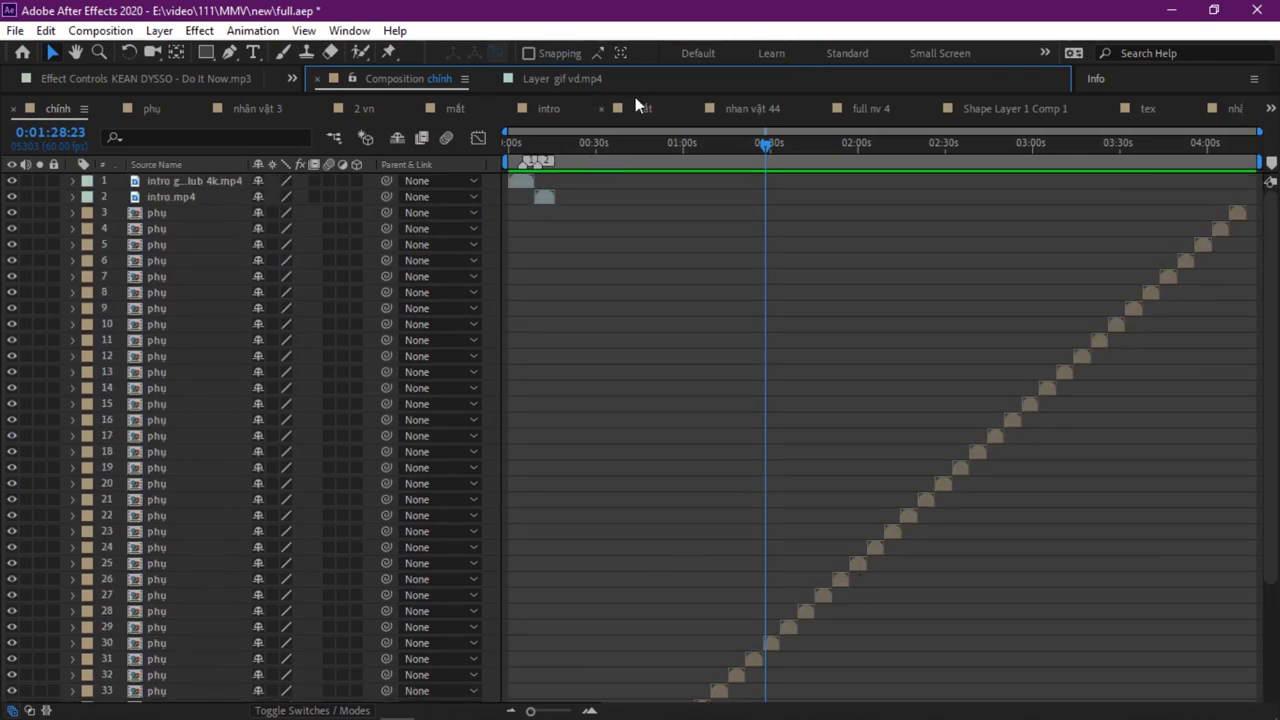
pyautogui.moveTo(635, 97); pyautogui.dragTo(621, 490)
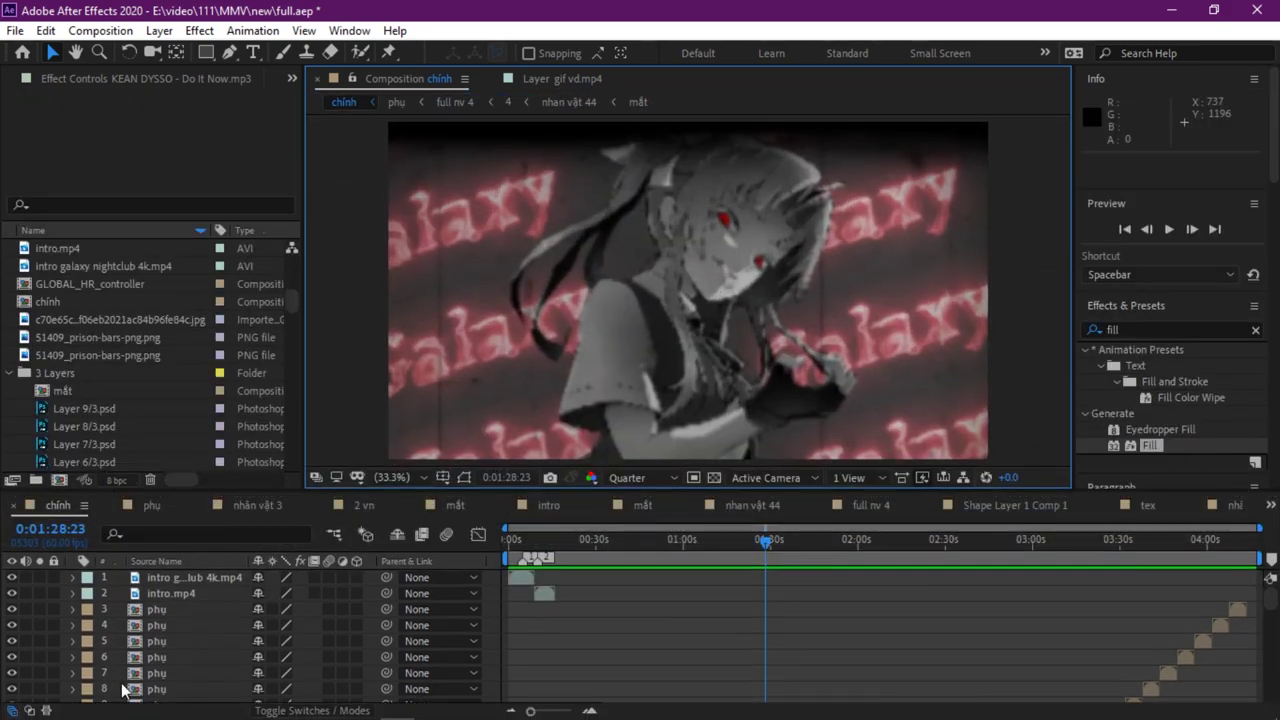
# Open the phụ composition from the lowest phụ layer in chính, and open its nested nhân vật 2 composition
pyautogui.scroll(-10, 152, 660)
pyautogui.click(153, 680)
pyautogui.doubleClick(153, 680)
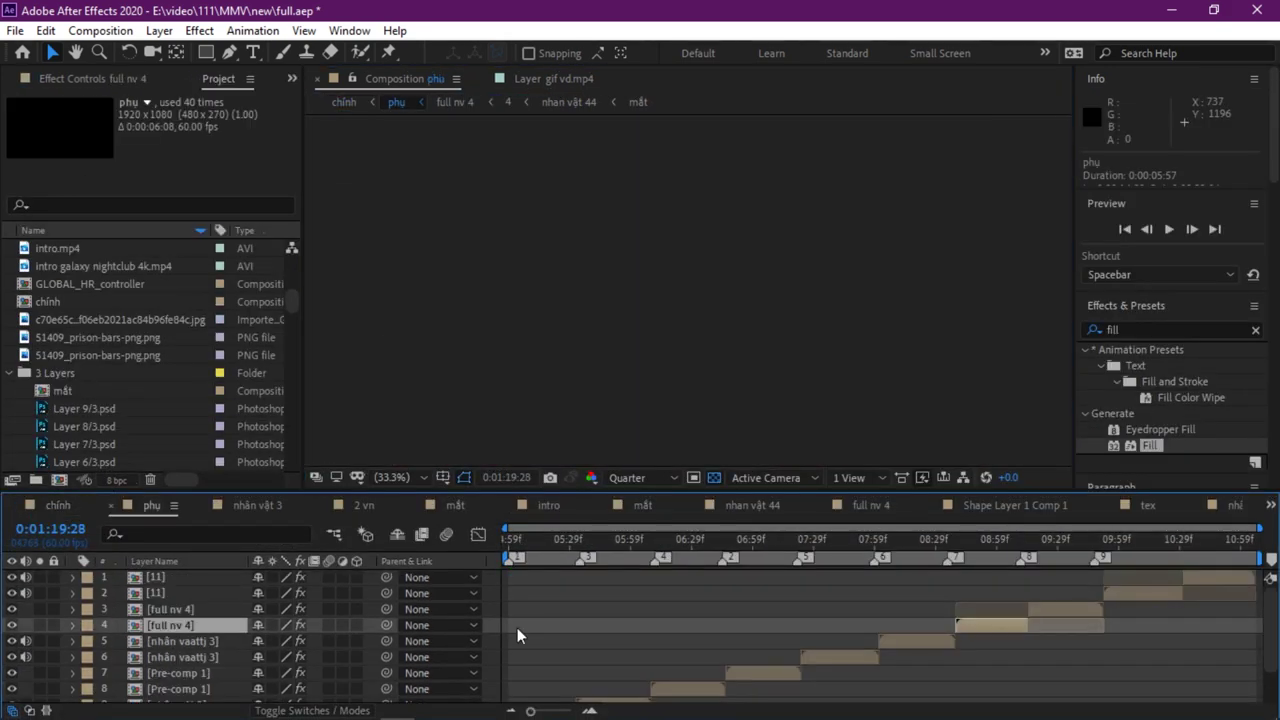
pyautogui.scroll(-1, 556, 577)
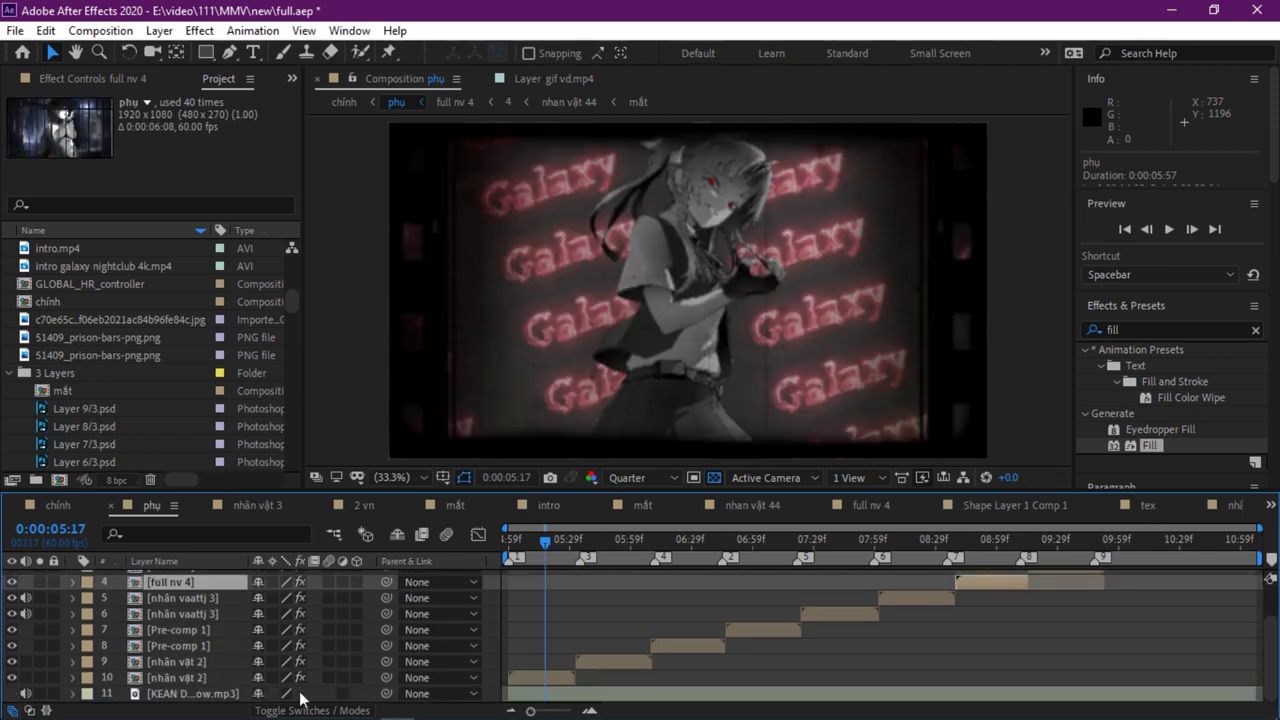
pyautogui.doubleClick(190, 677)
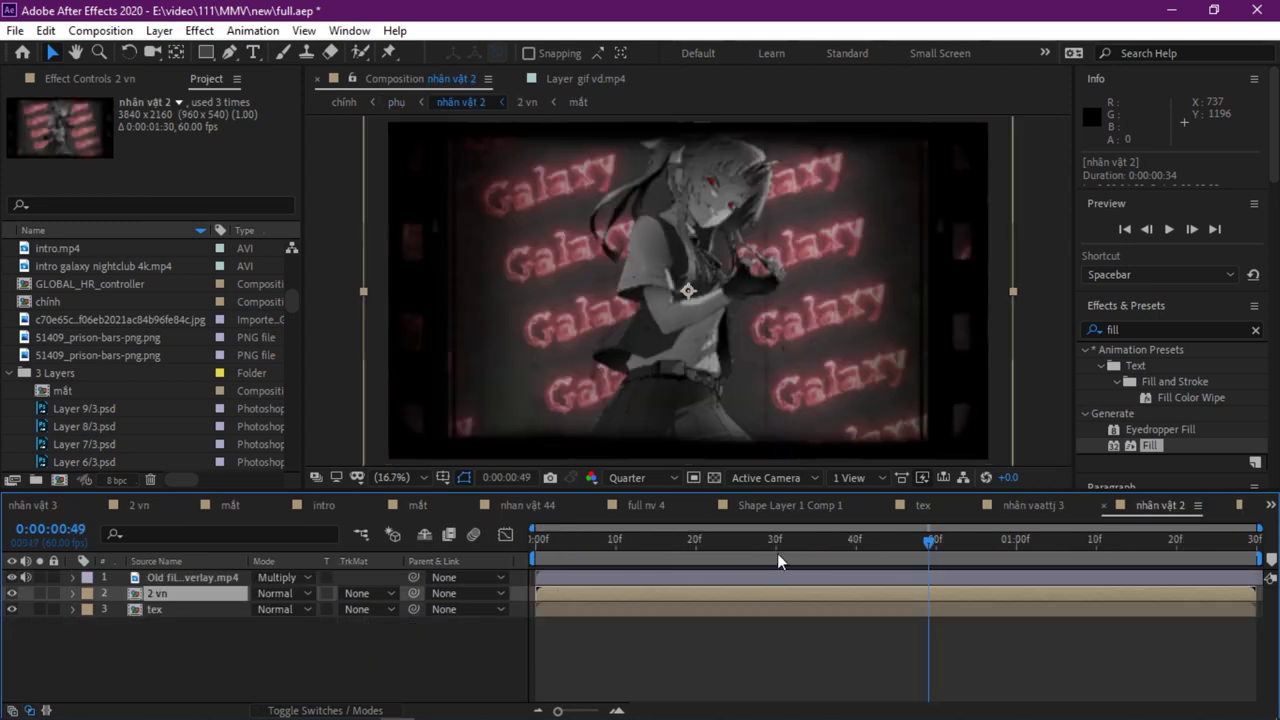
# Hide the old film overlay and the tex layer to isolate the character, and show both again
pyautogui.click(16, 578)
pyautogui.click(10, 610)
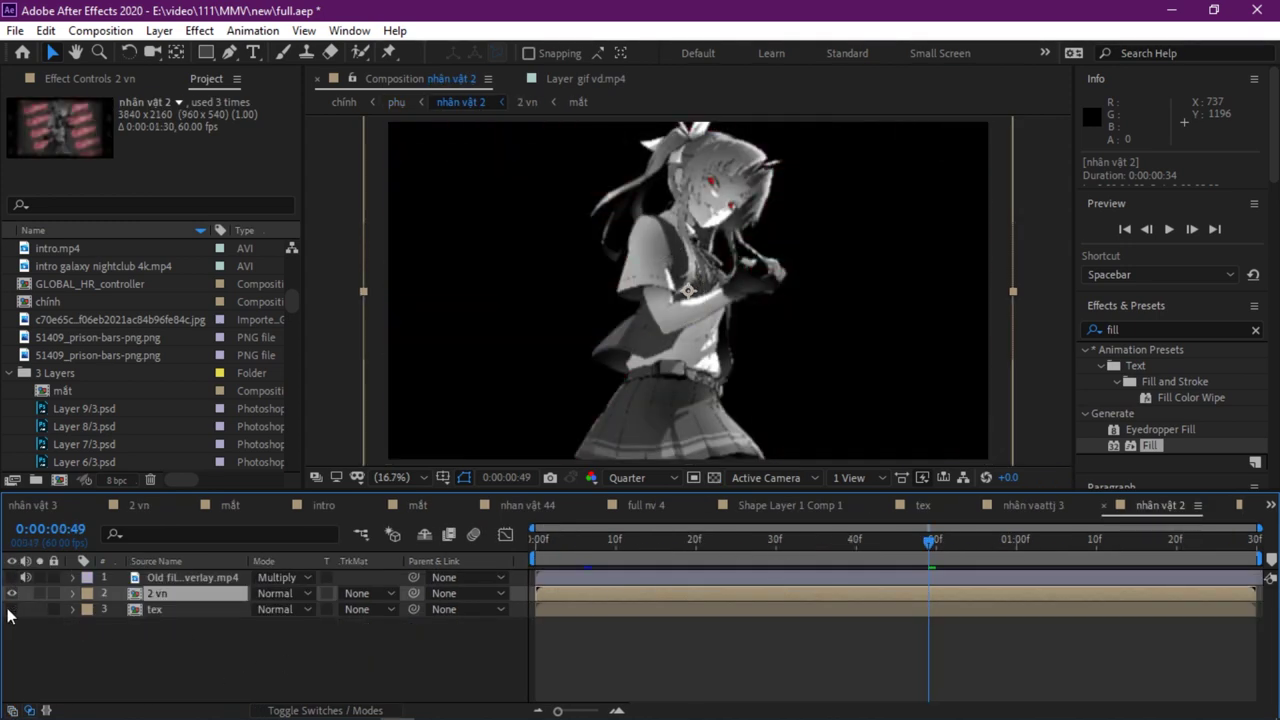
pyautogui.click(12, 610)
pyautogui.click(12, 578)
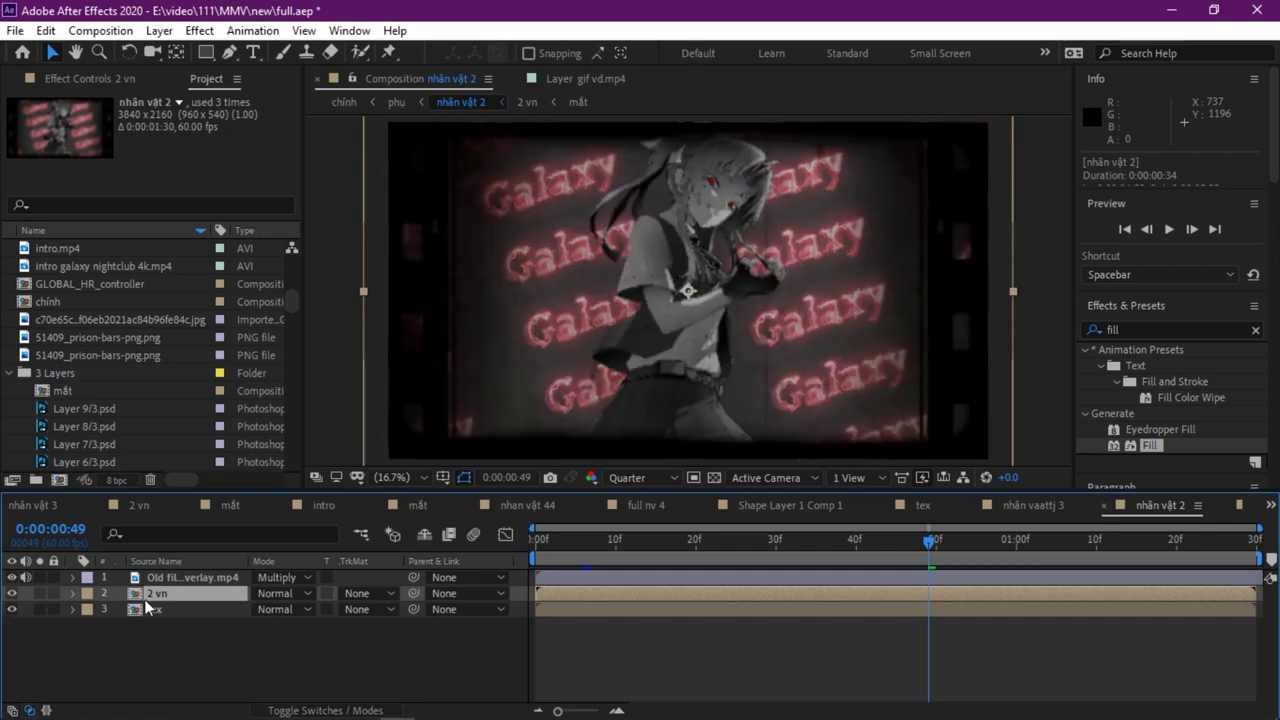
# Open the 2 vn composition at frame 14 and hide and show Layer 4 to inspect the character's separated parts
pyautogui.doubleClick(154, 595)
pyautogui.click(649, 543)
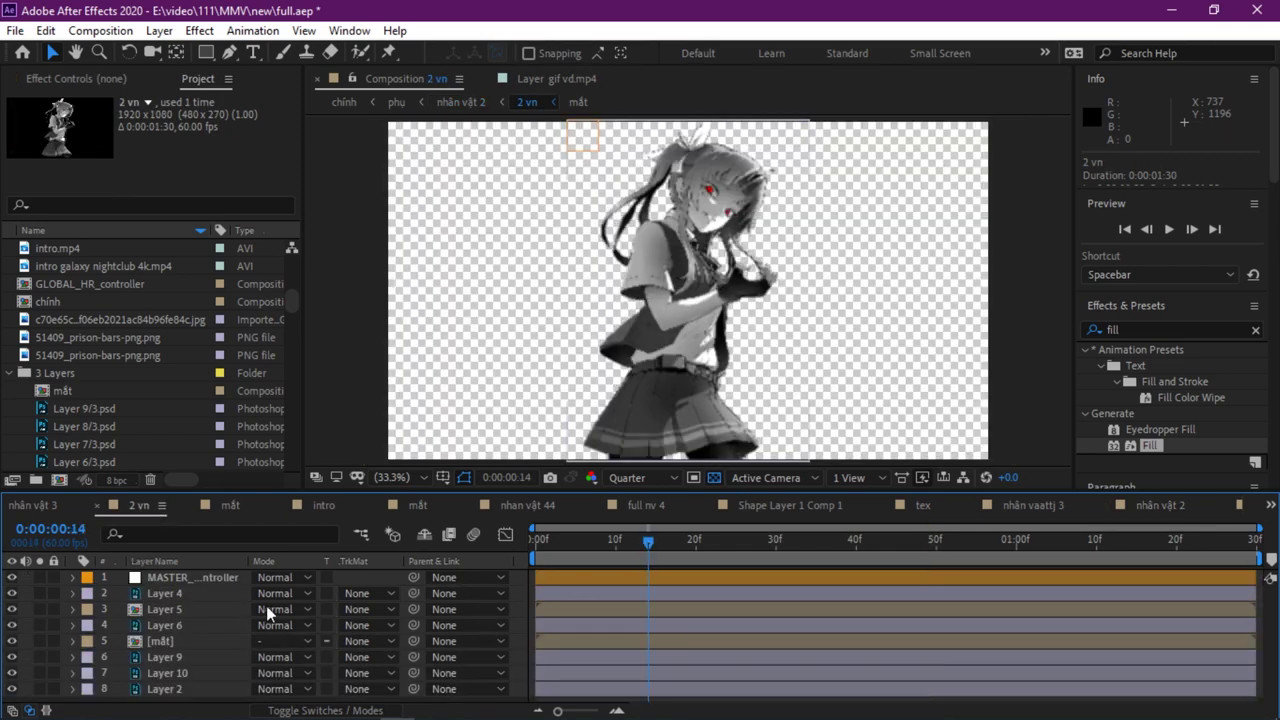
pyautogui.moveTo(12, 594); pyautogui.dragTo(14, 652)
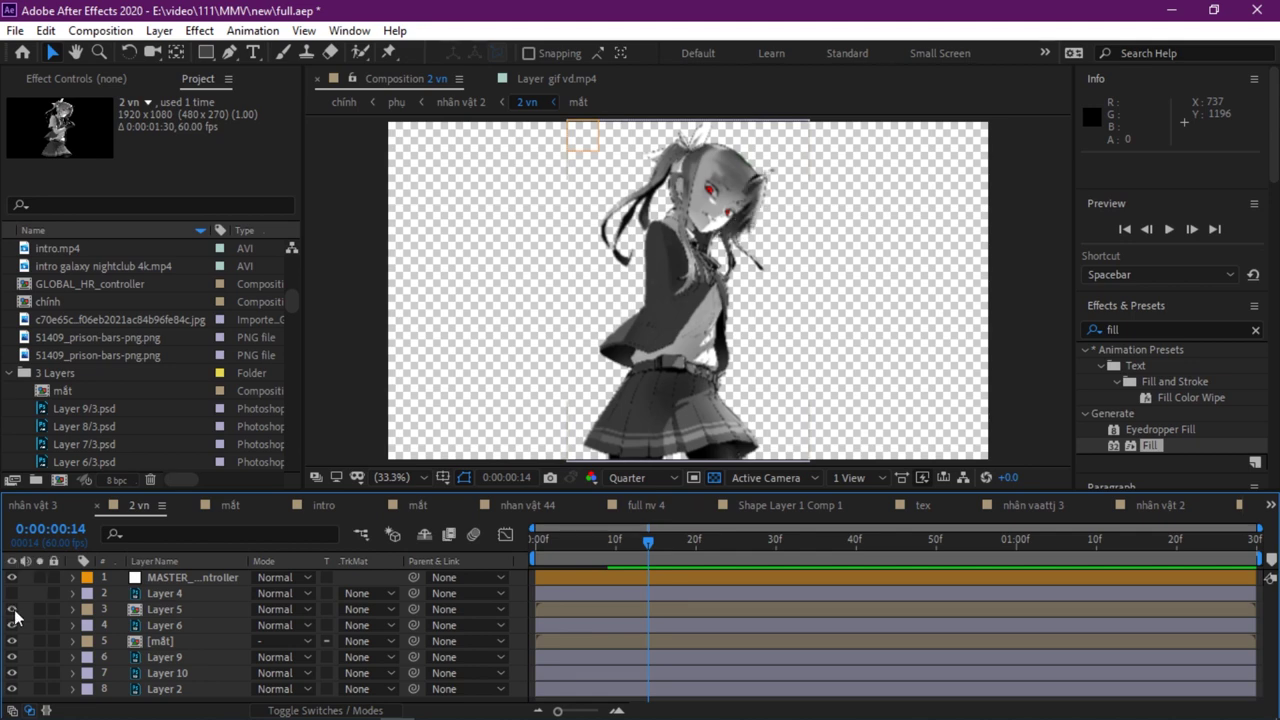
pyautogui.click(12, 593)
# Return to the phụ composition, open its nested Pre-comp 1 and preview it at frame 5
pyautogui.click(52, 507)
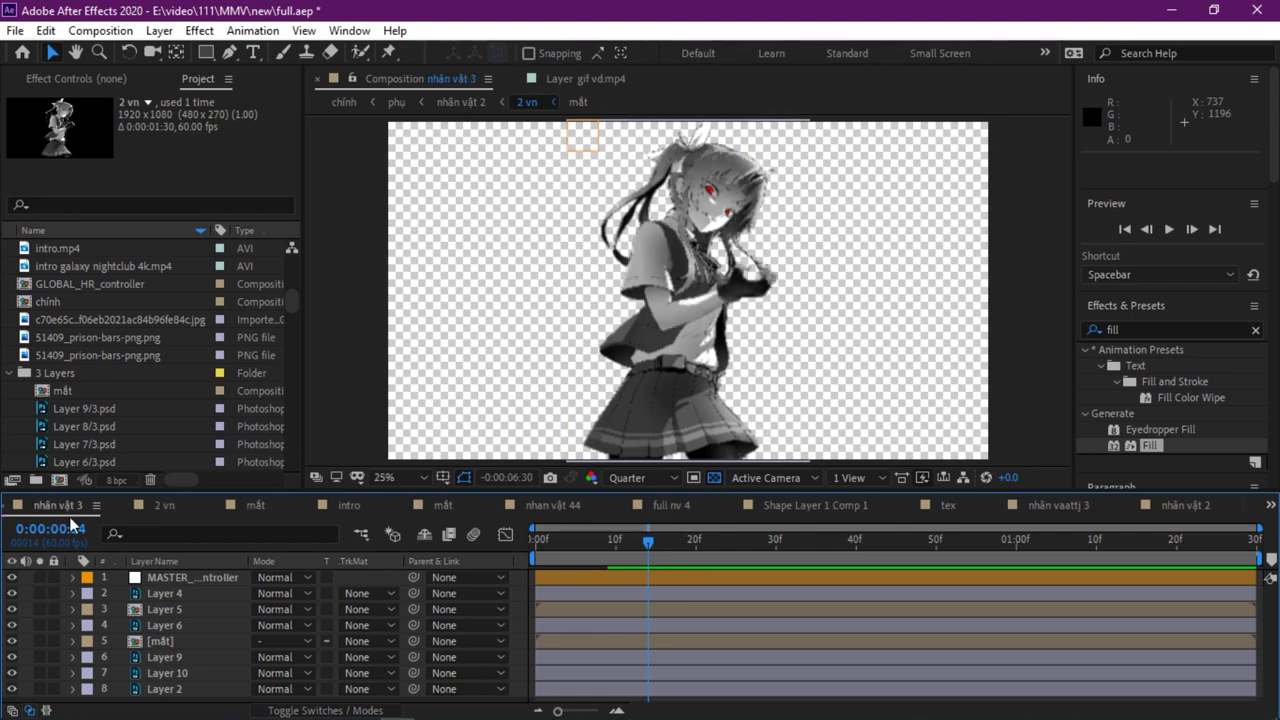
pyautogui.click(7, 510)
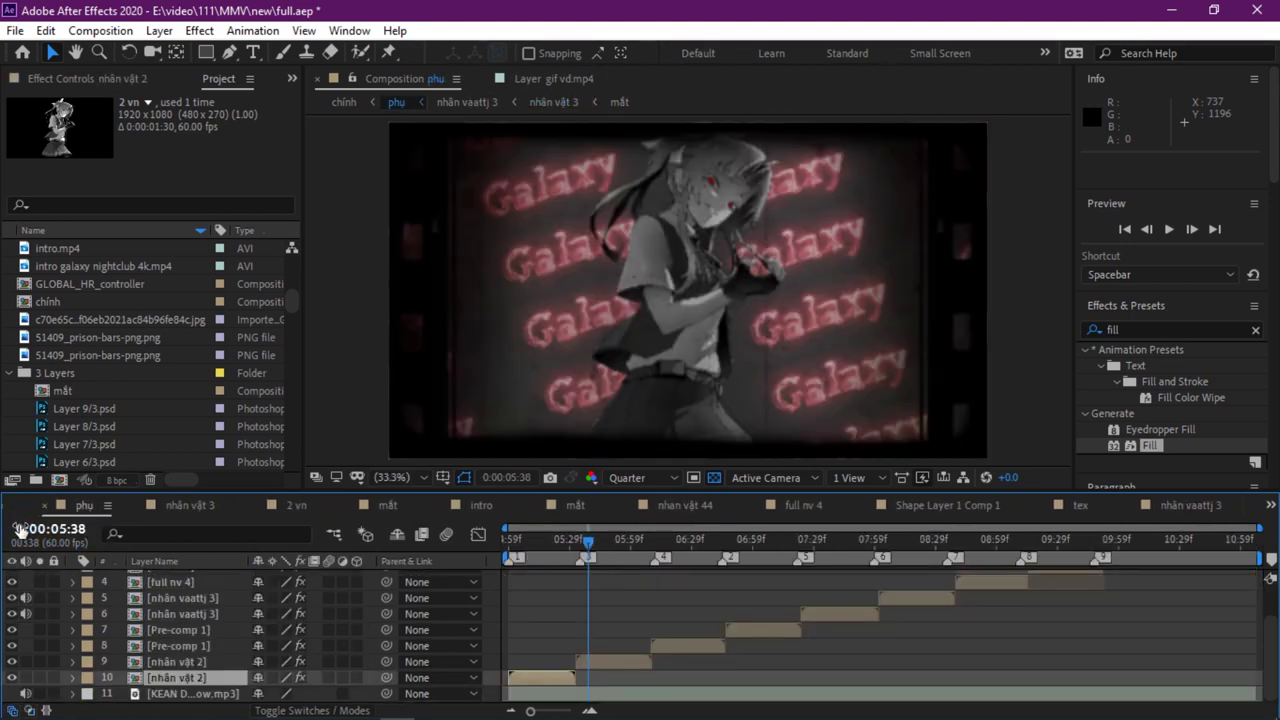
pyautogui.doubleClick(186, 645)
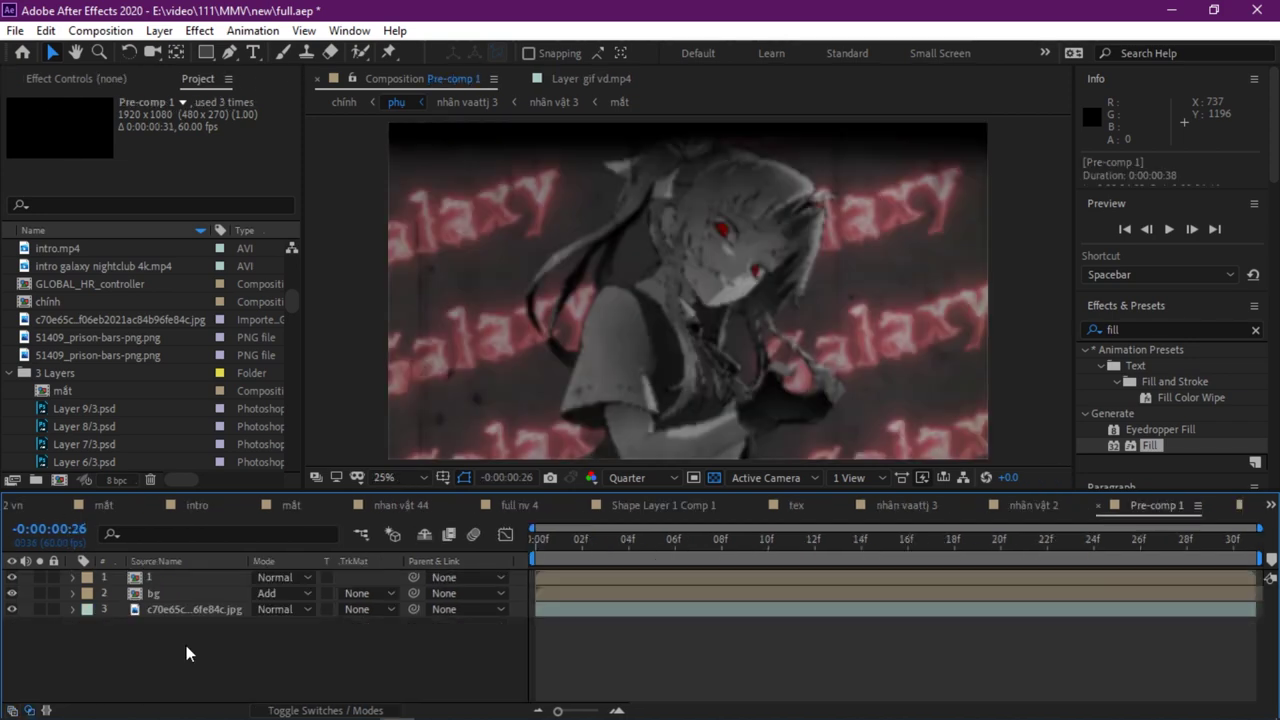
pyautogui.click(651, 541)
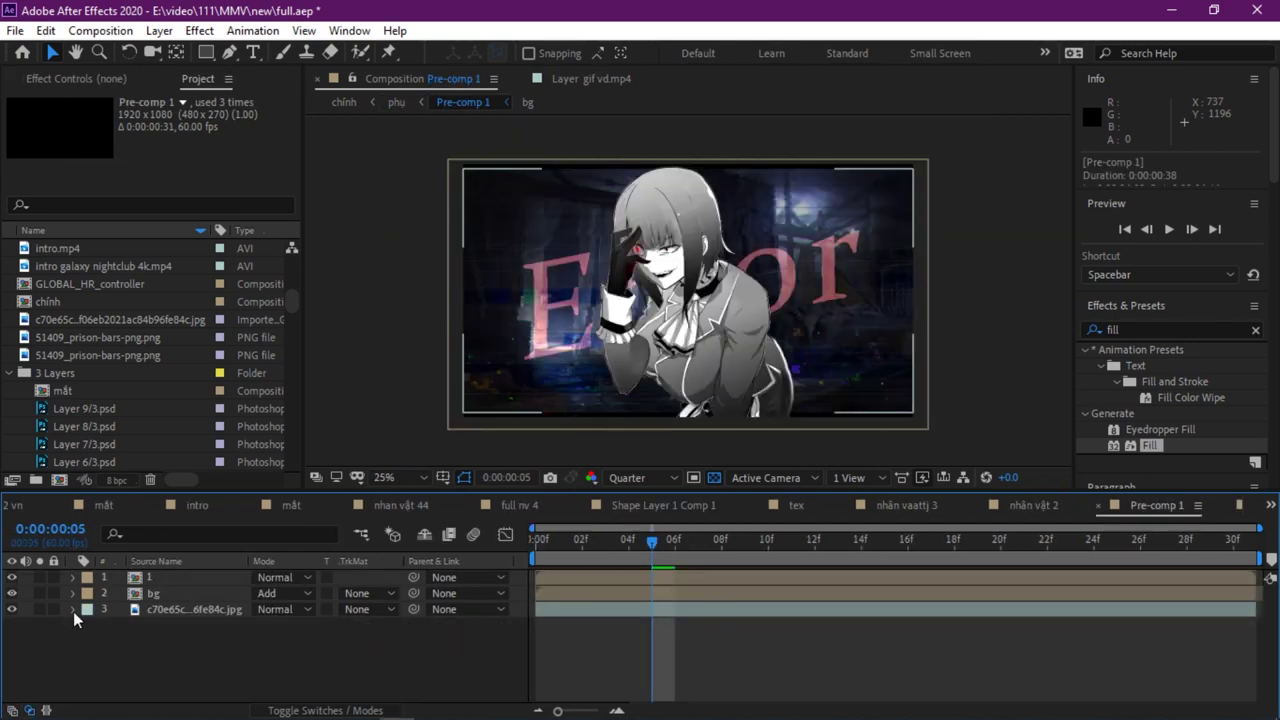
# Switch the background image, bg and 1 layers of Pre-comp 1 off and on to examine what each contributes
pyautogui.click(12, 609)
pyautogui.click(12, 593)
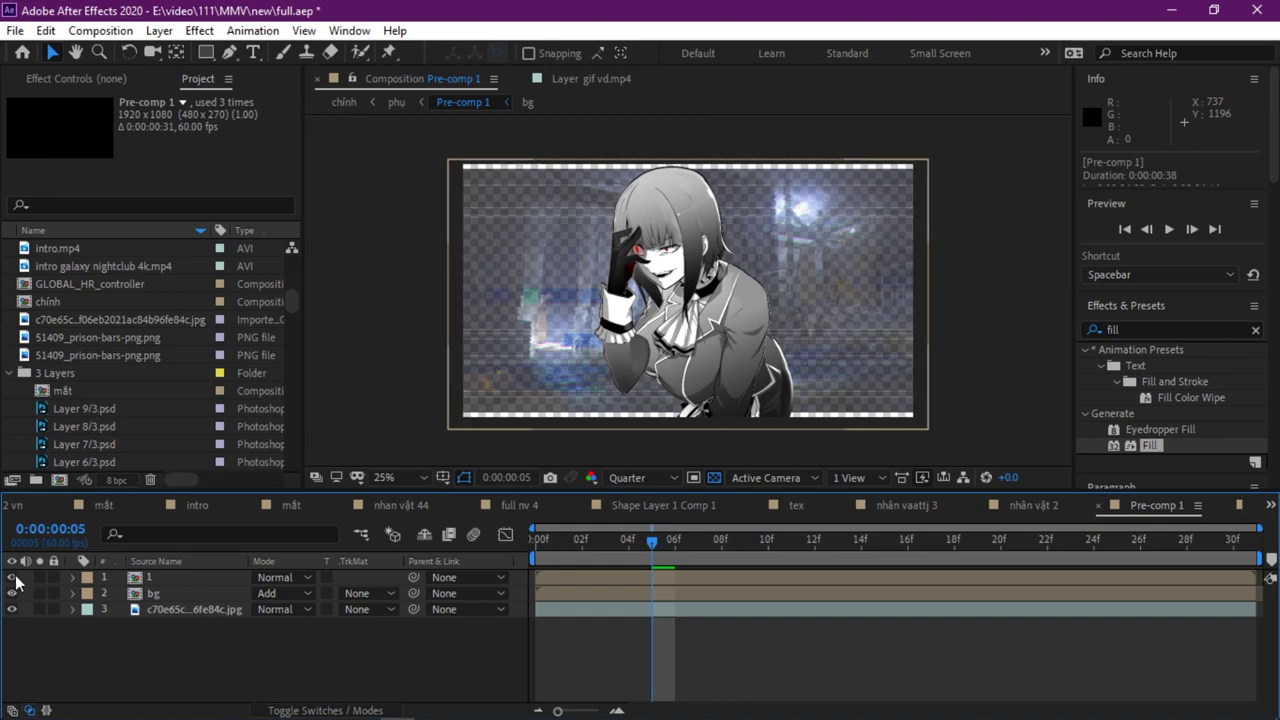
pyautogui.click(12, 577)
pyautogui.click(12, 577)
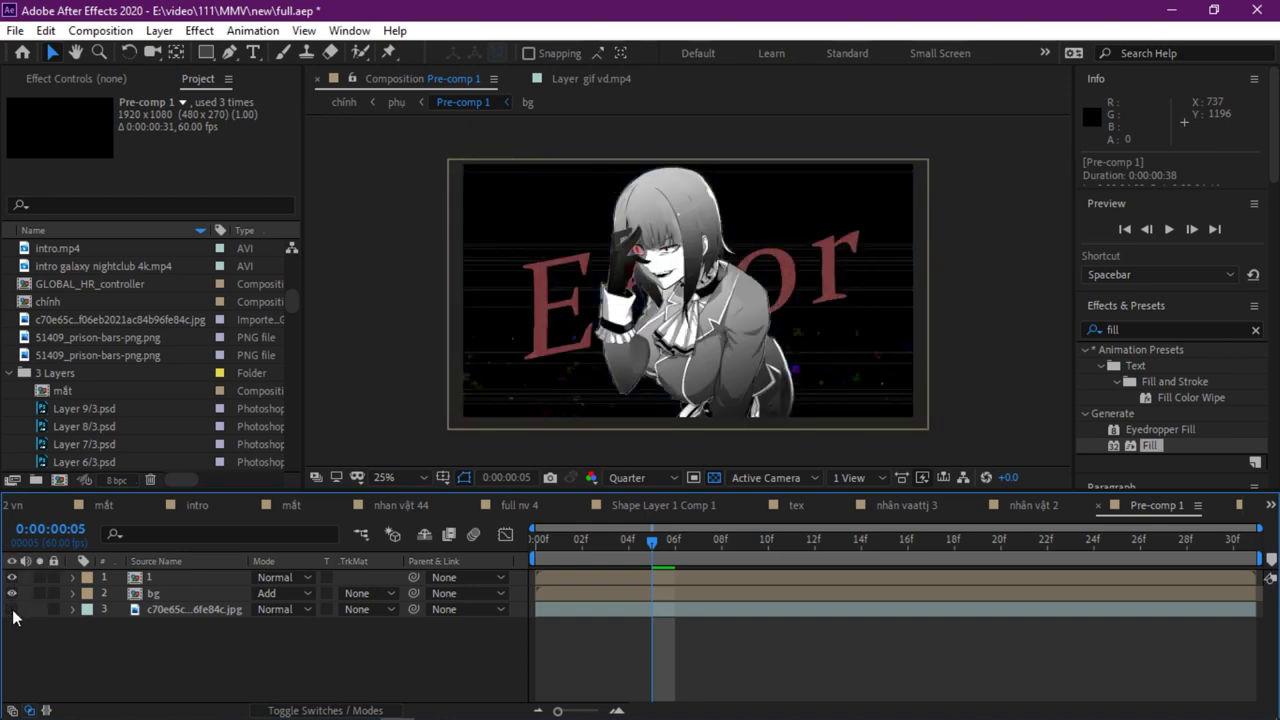
pyautogui.click(183, 594)
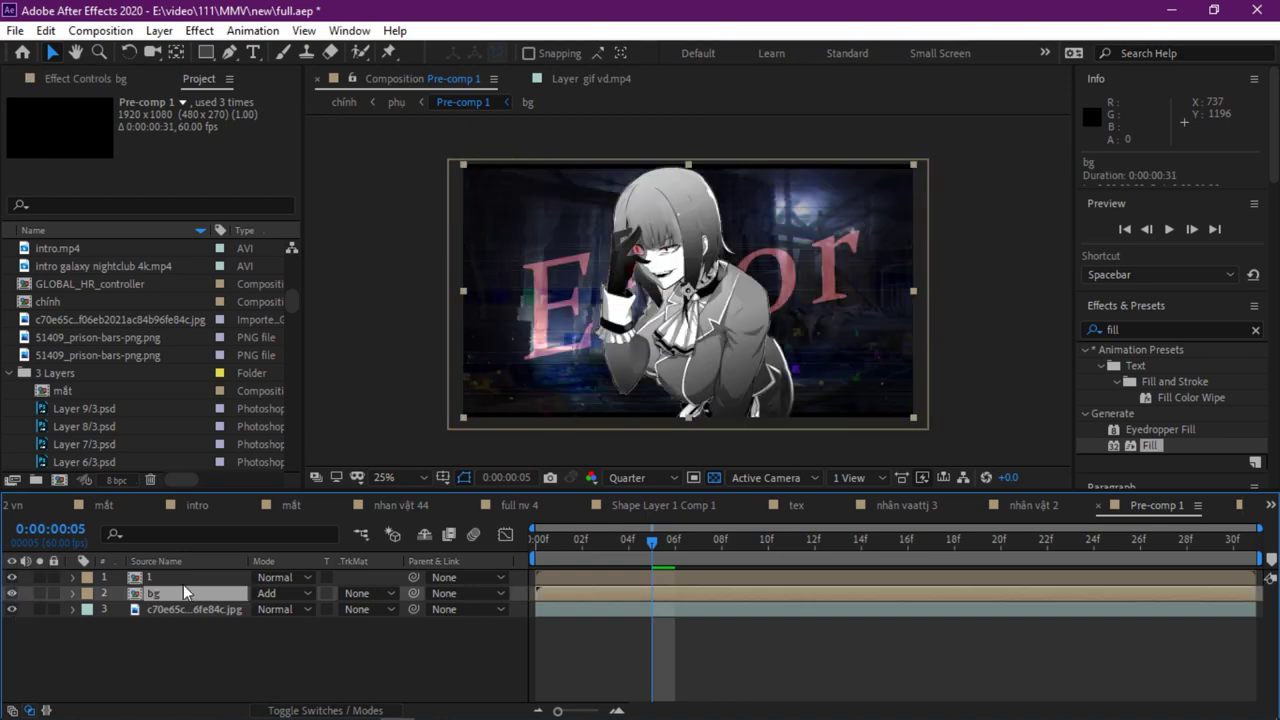
# Open composition 2 nested inside layer 1, and hide and show Layer 4, mắt, Layer 5 and Layer 8 to examine the character's parts
pyautogui.doubleClick(183, 584)
pyautogui.doubleClick(185, 583)
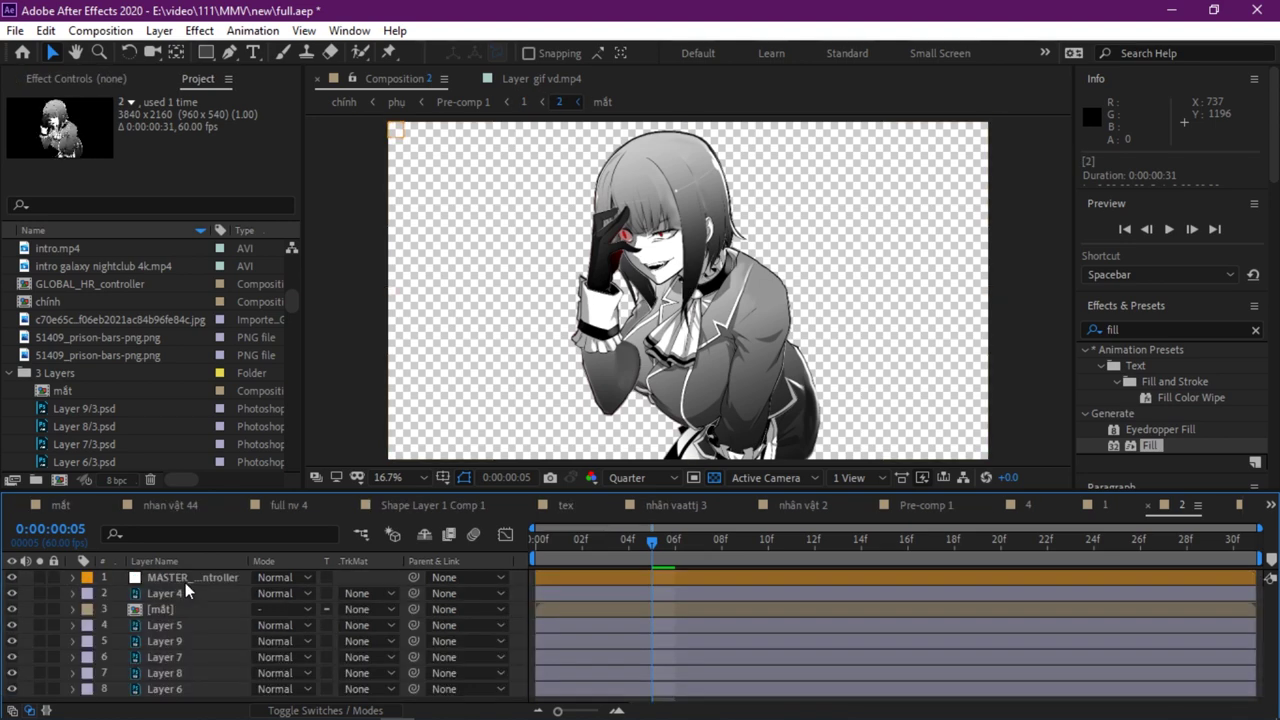
pyautogui.click(13, 595)
pyautogui.click(13, 595)
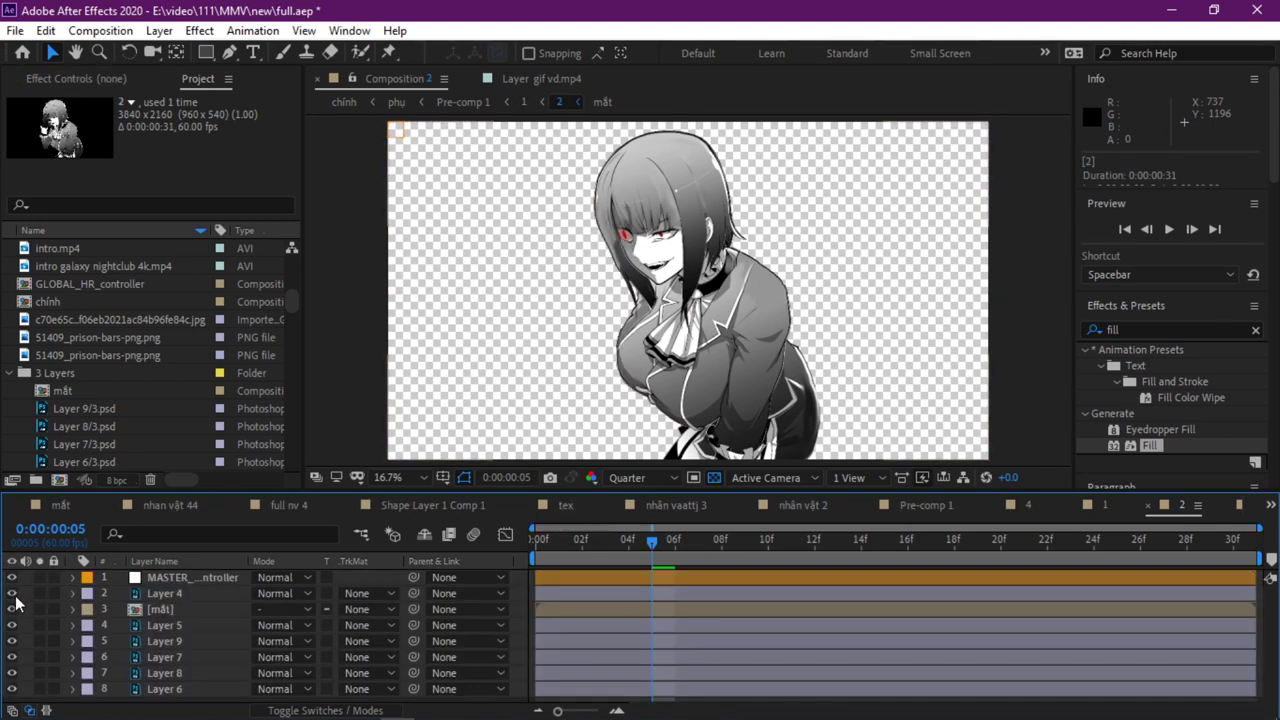
pyautogui.click(13, 611)
pyautogui.click(14, 611)
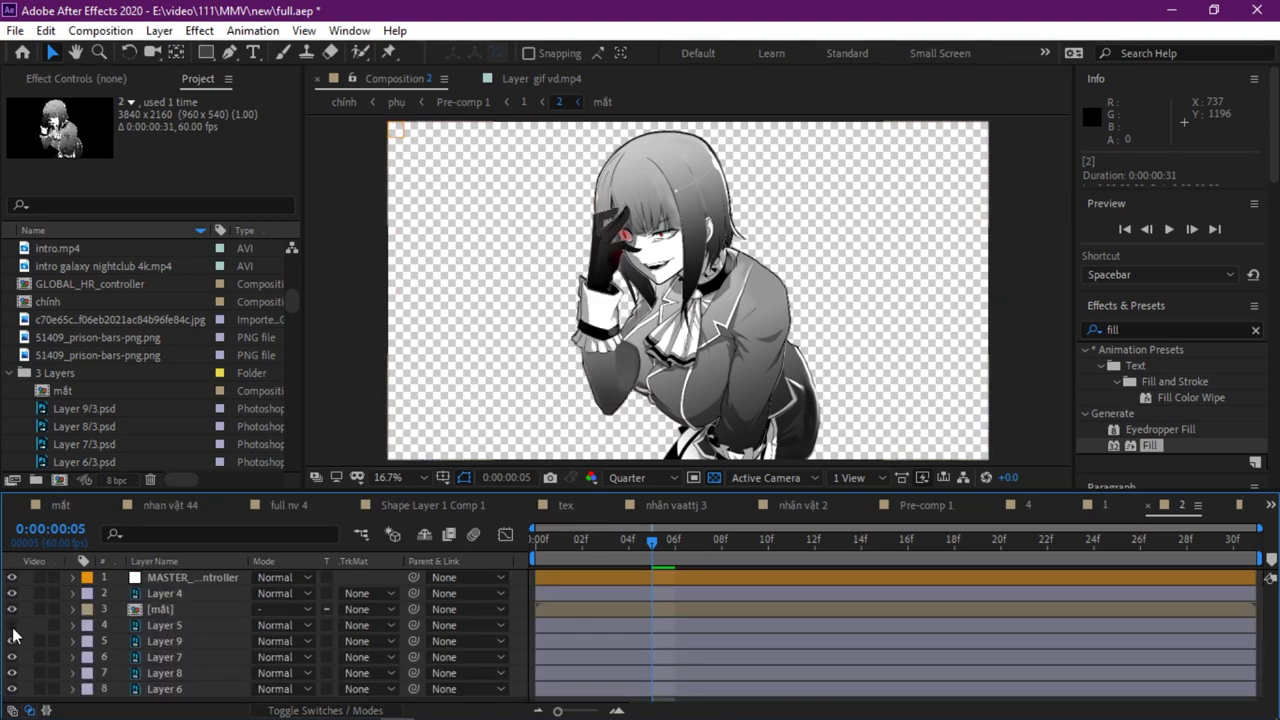
pyautogui.click(13, 627)
pyautogui.click(13, 627)
pyautogui.click(12, 673)
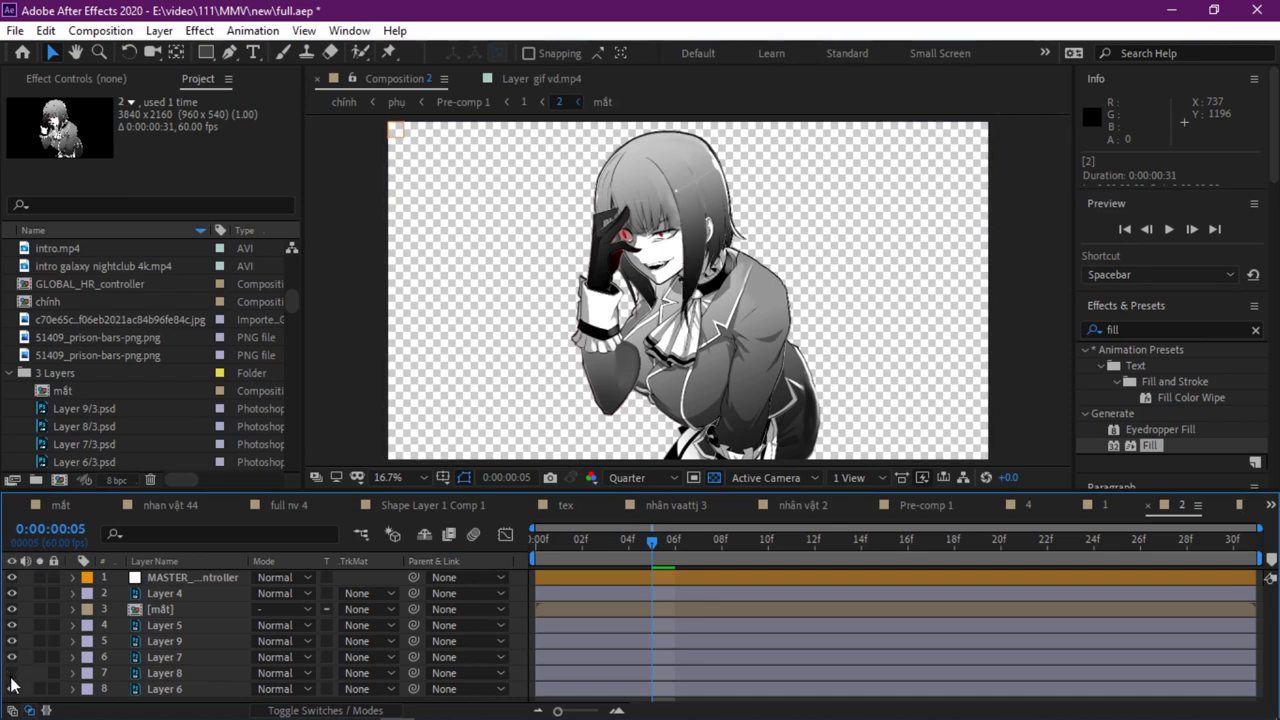
pyautogui.click(12, 673)
# Switch to the intro composition and preview it at 0:00:02:00
pyautogui.click(57, 502)
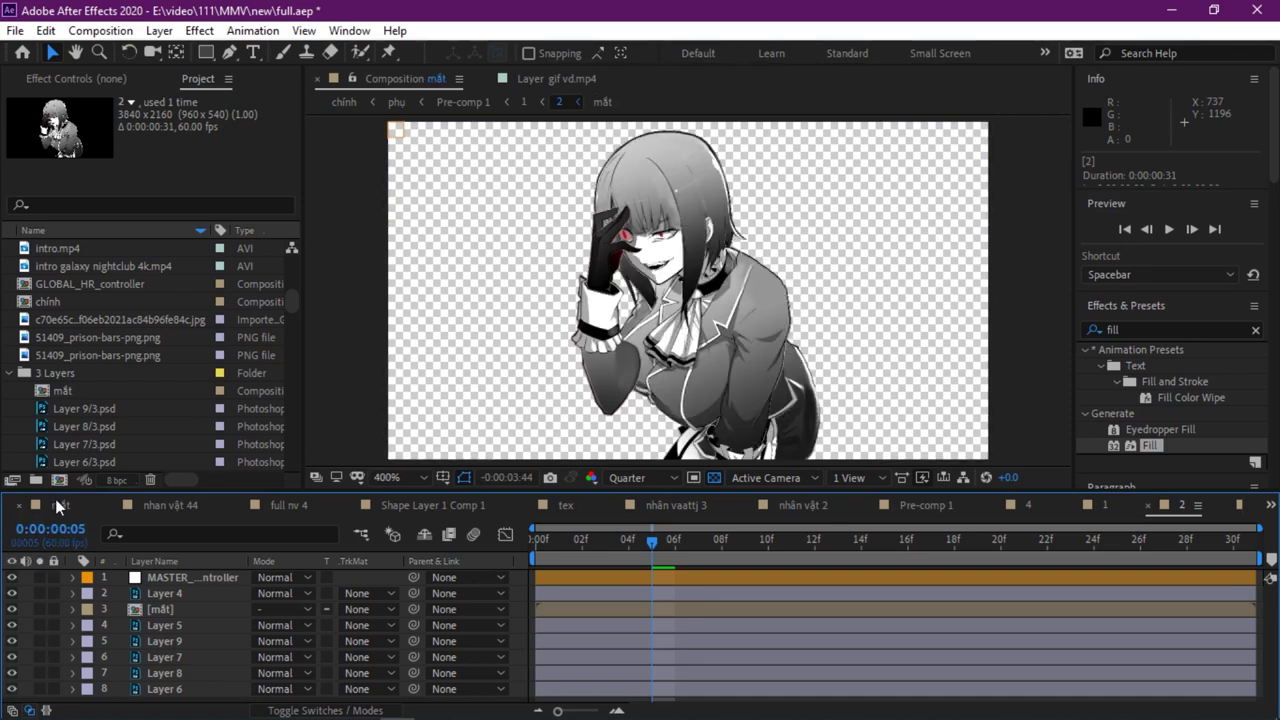
pyautogui.click(13, 508)
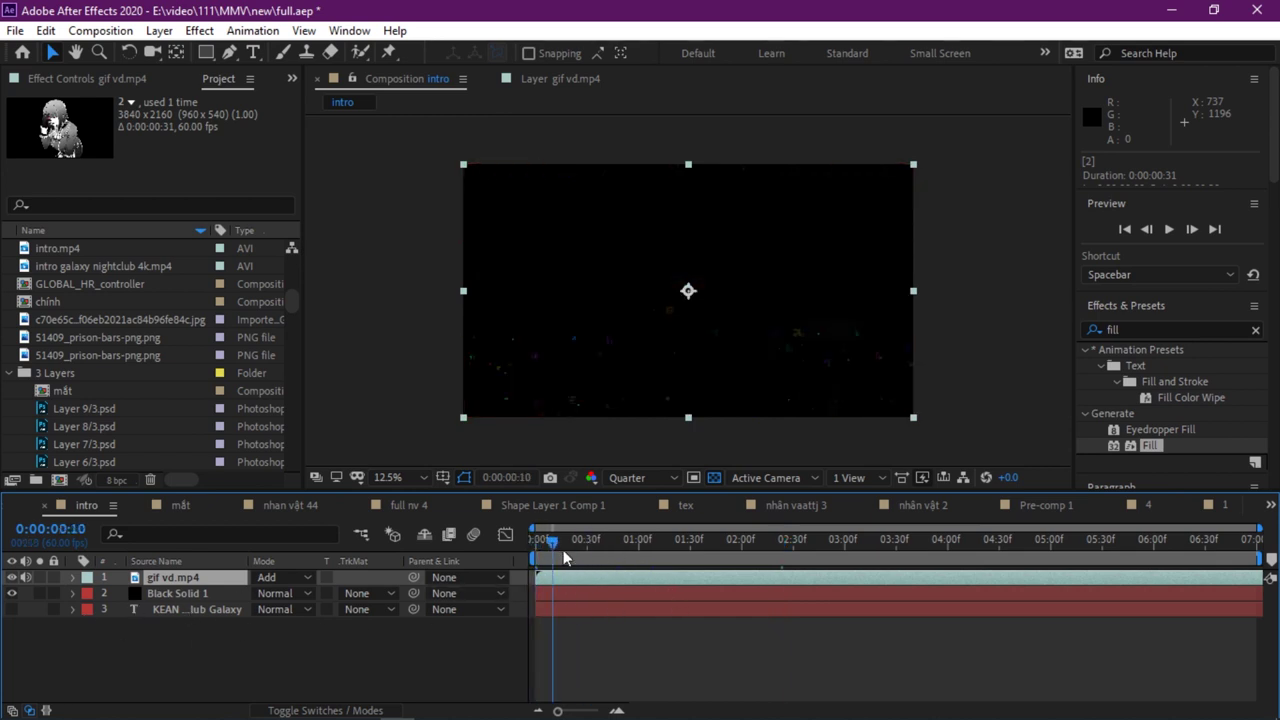
pyautogui.click(740, 550)
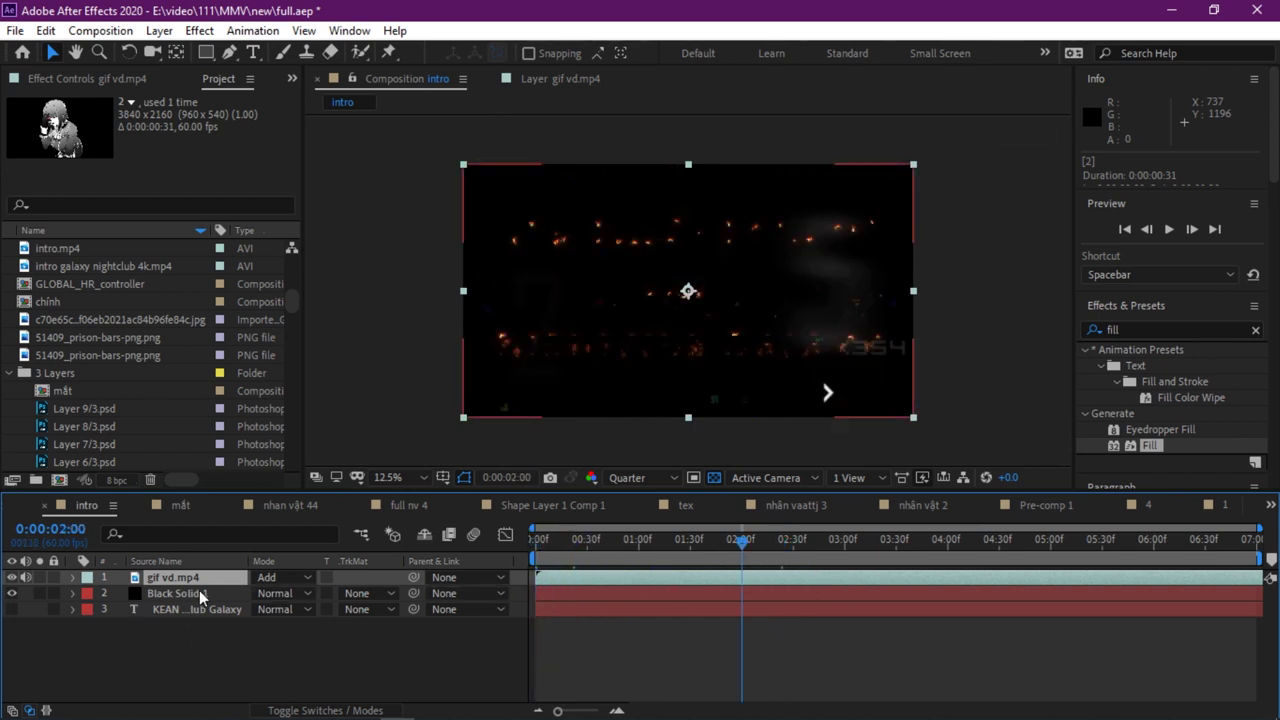
# Hide and show Black Solid 1, preview the intro at 0:00:02:48, and turn on the text layer's visibility
pyautogui.click(12, 594)
pyautogui.click(12, 594)
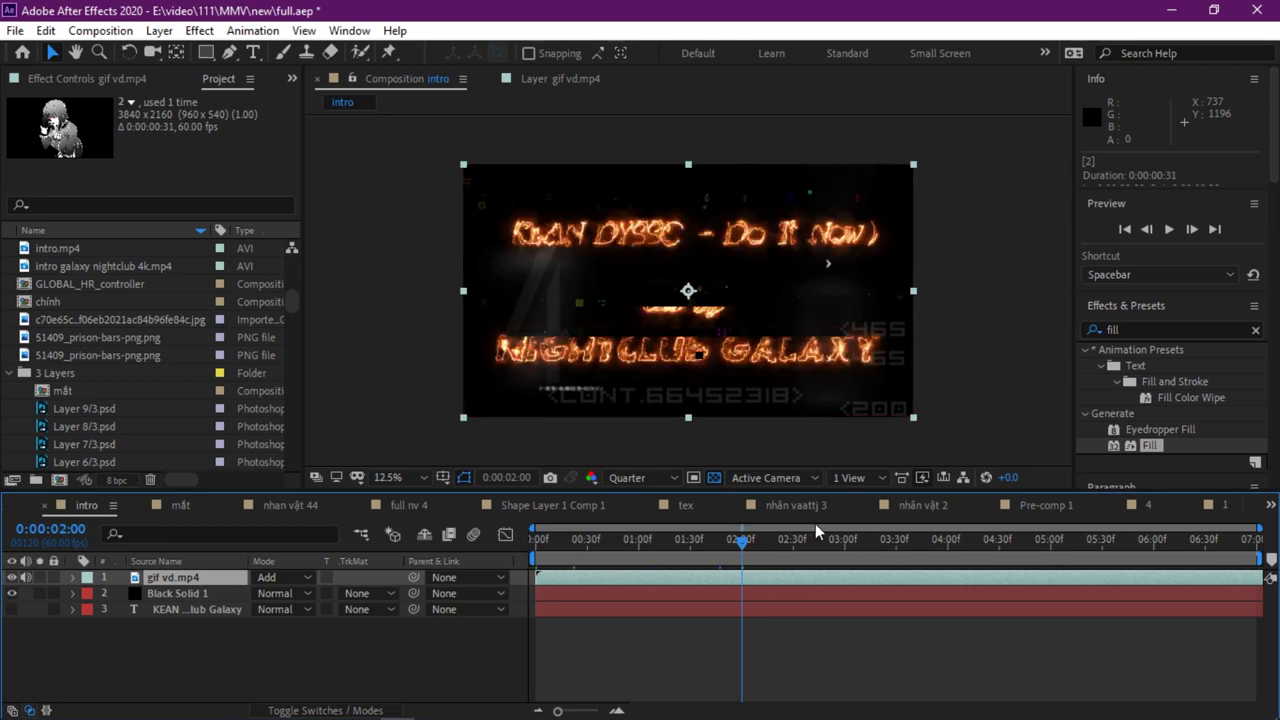
pyautogui.click(822, 540)
pyautogui.click(175, 594)
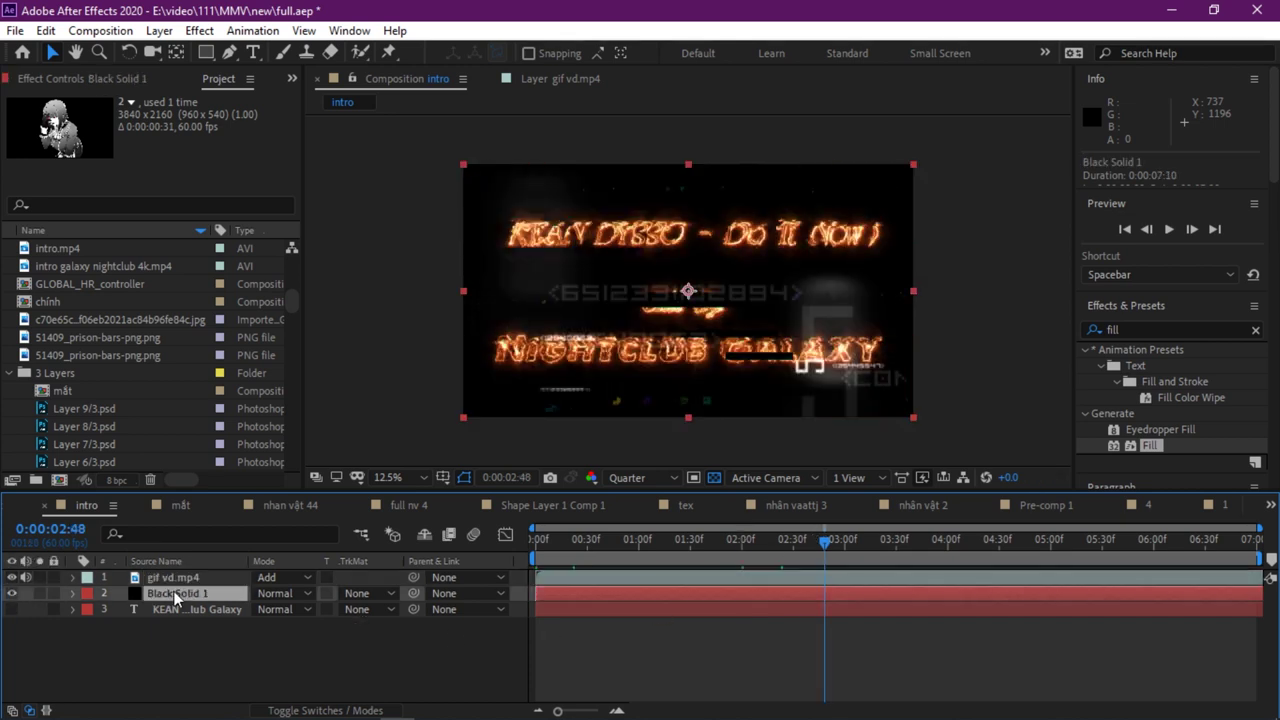
pyautogui.click(12, 610)
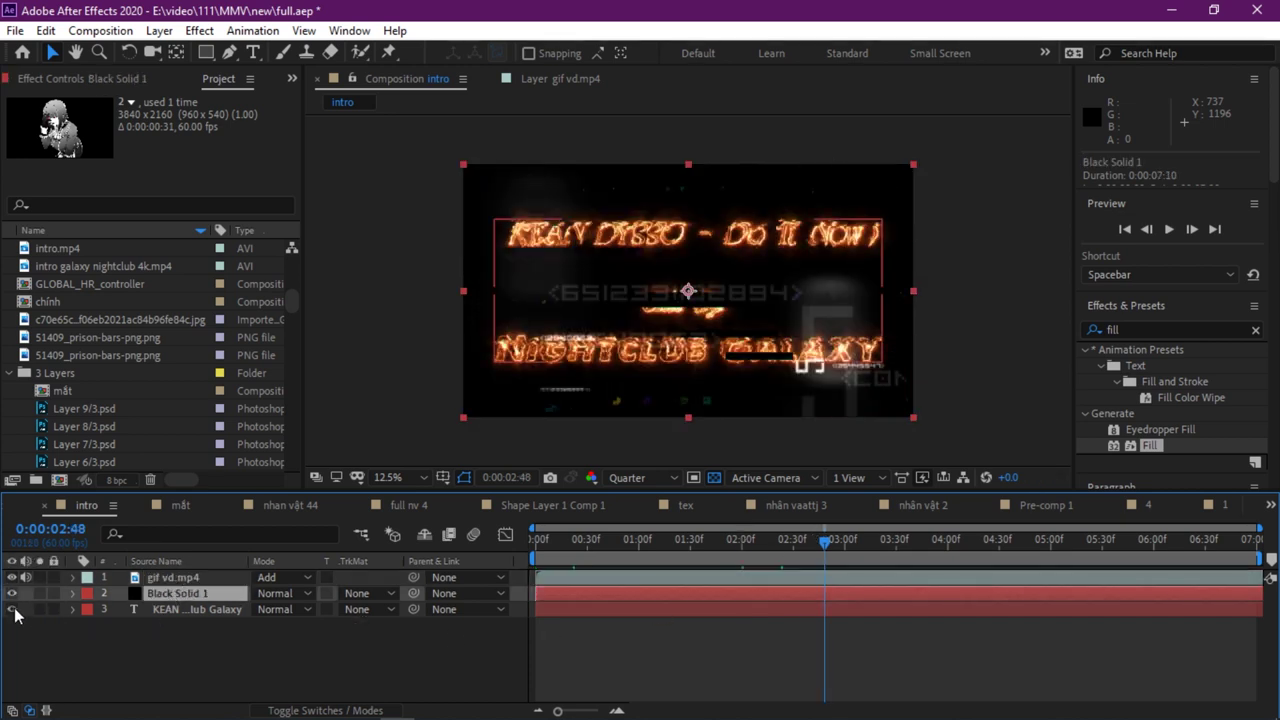
# Go back to the phụ composition, open its nested nhân vaattj 3 composition and preview it at frame 28
pyautogui.click(6, 505)
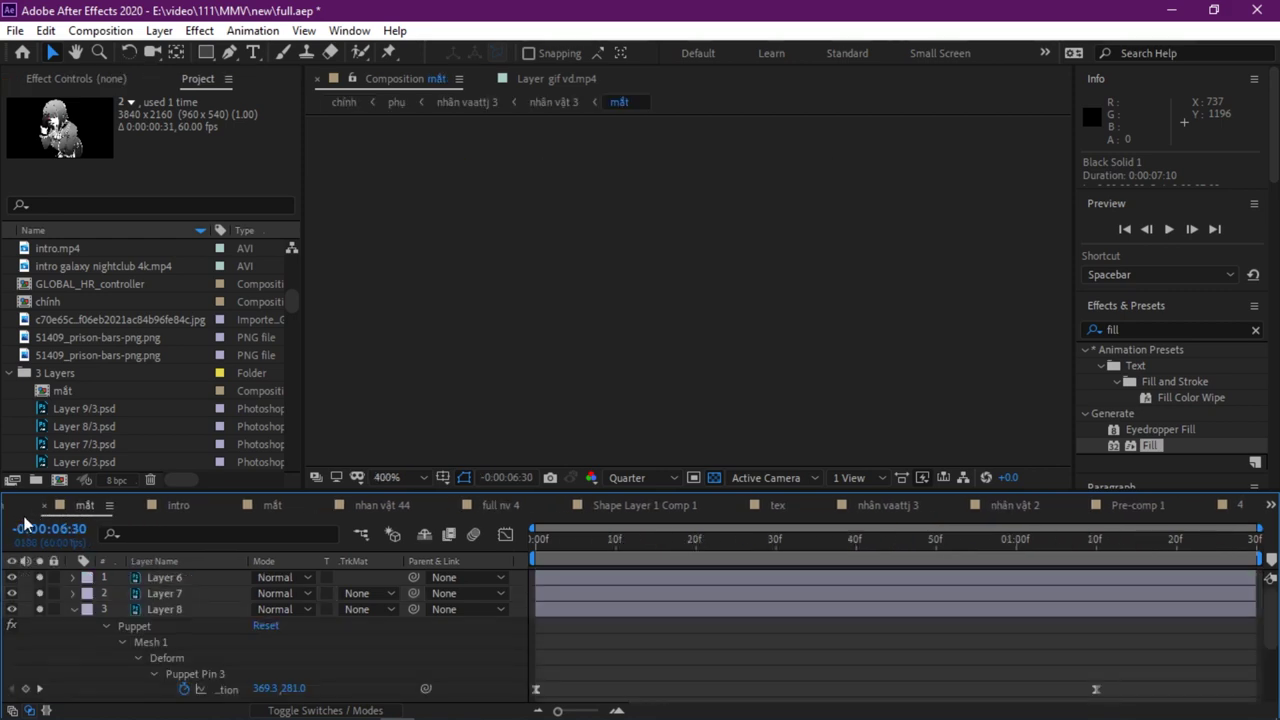
pyautogui.click(1270, 505)
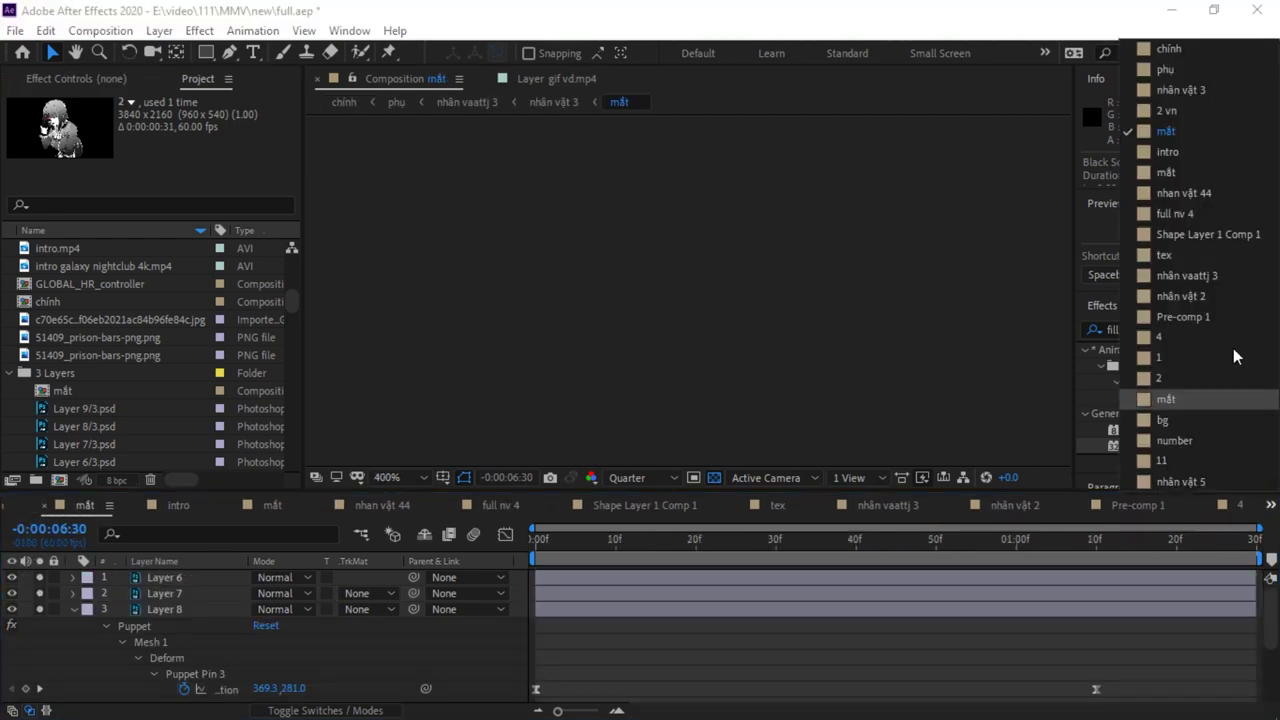
pyautogui.click(1199, 87)
pyautogui.doubleClick(204, 619)
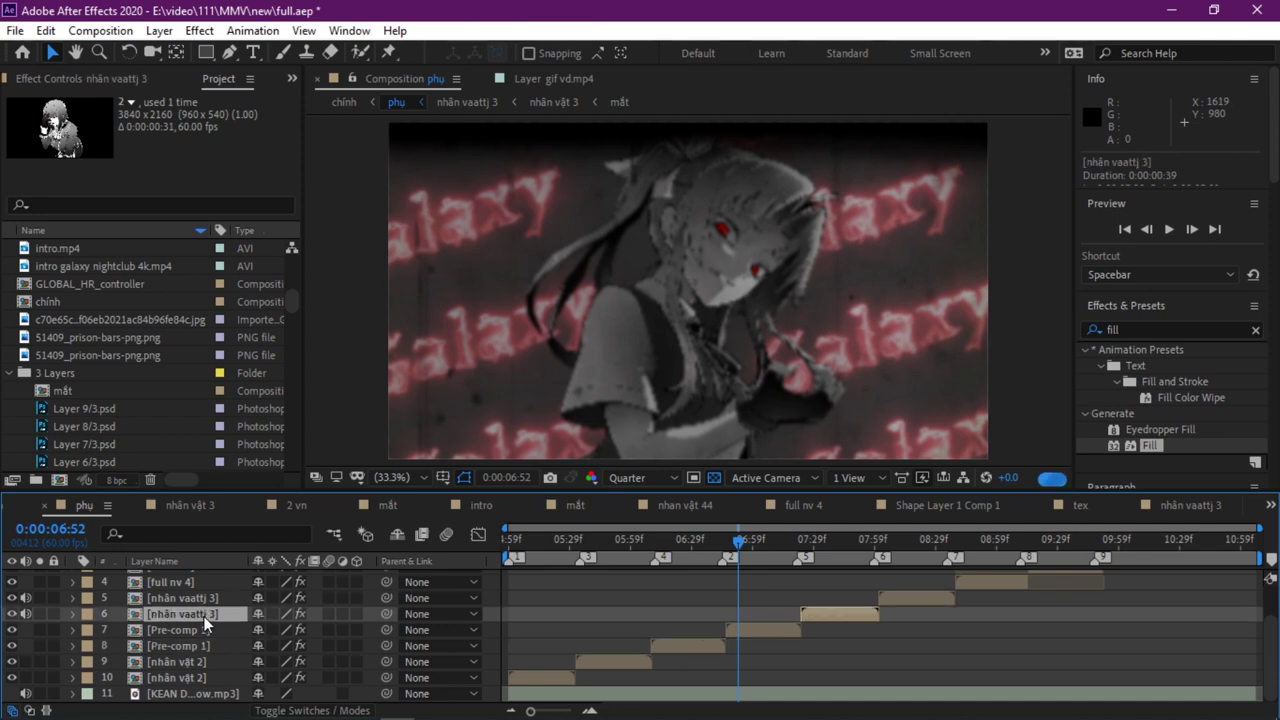
pyautogui.click(757, 541)
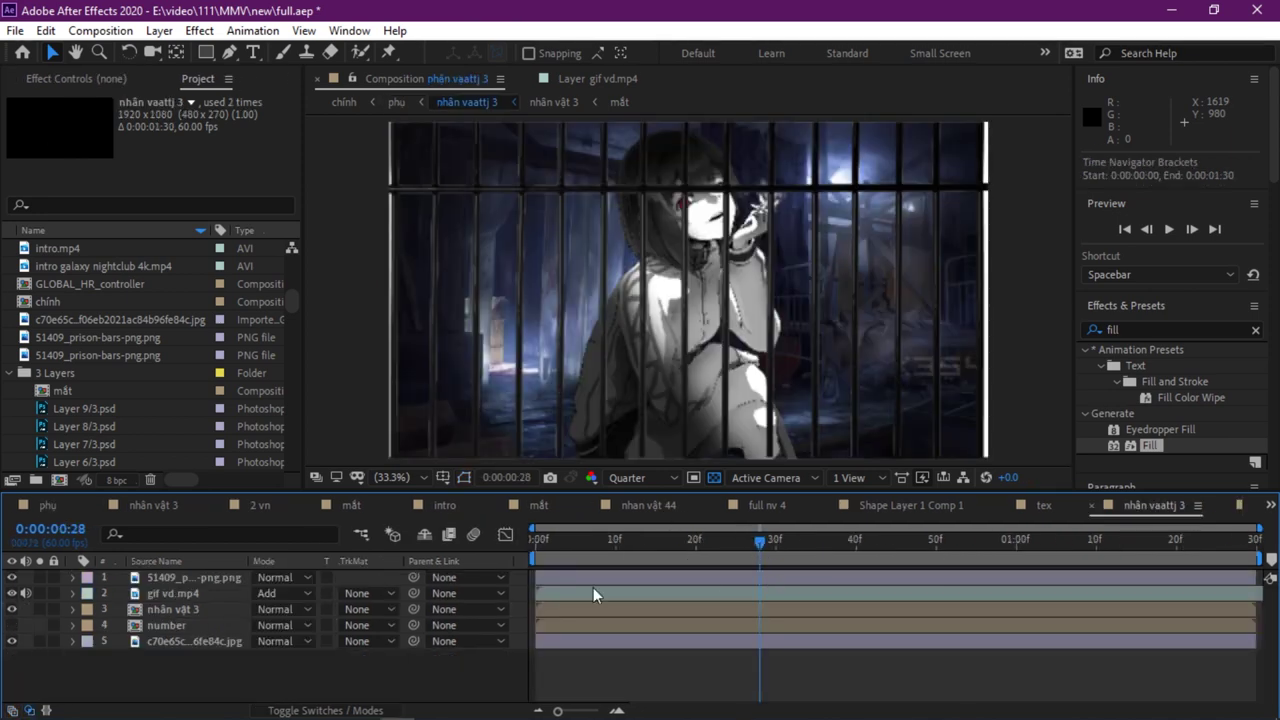
# Hide and show the prison bars layer, and open the nested nhân vật 3 character composition
pyautogui.click(11, 578)
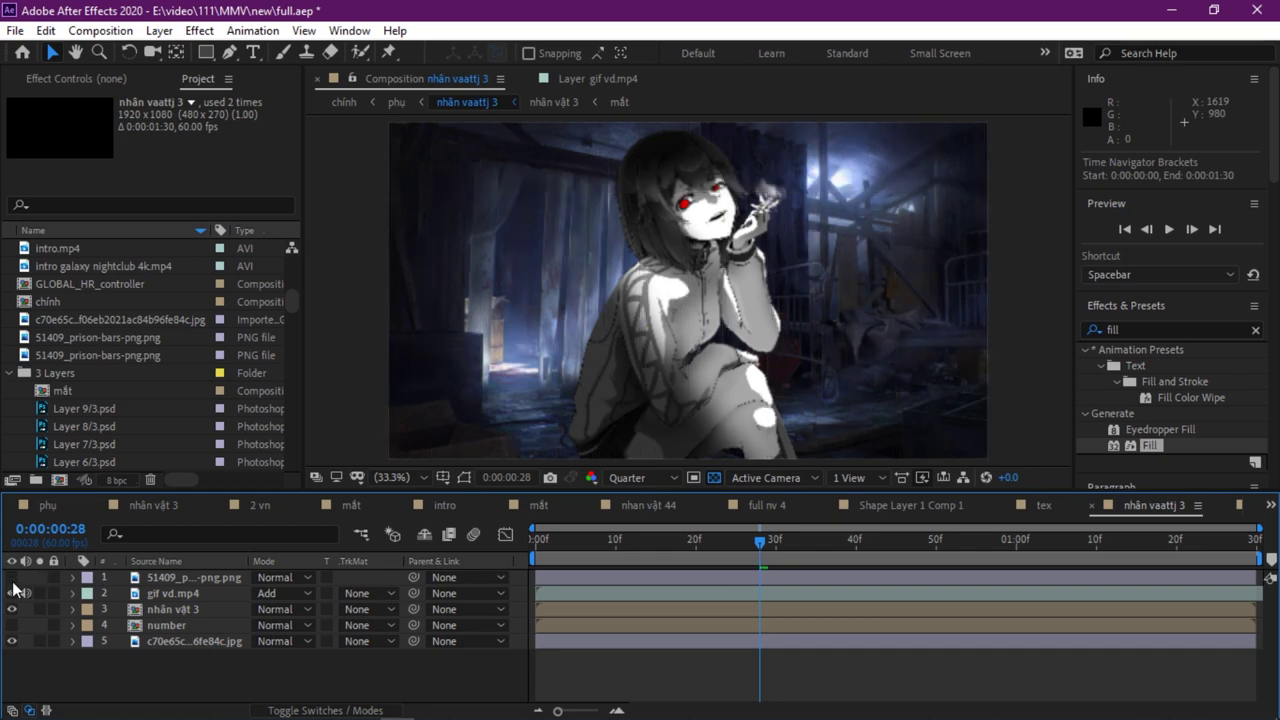
pyautogui.click(11, 578)
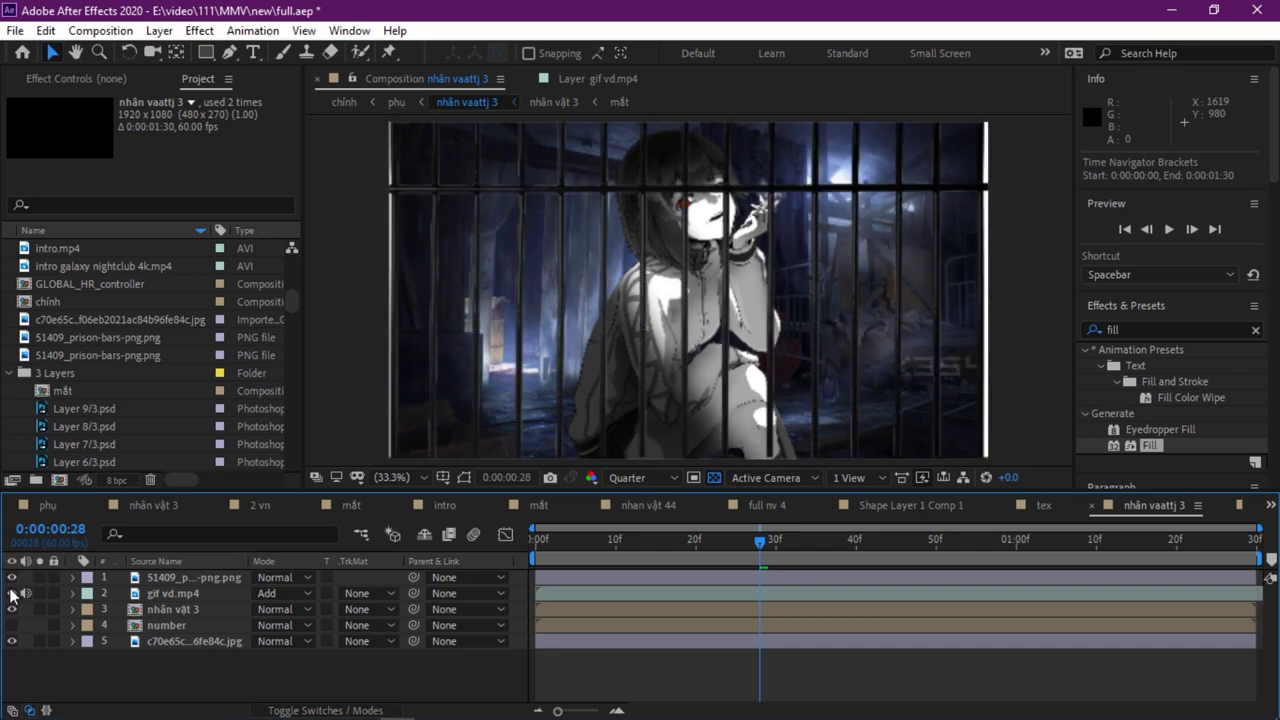
pyautogui.doubleClick(197, 610)
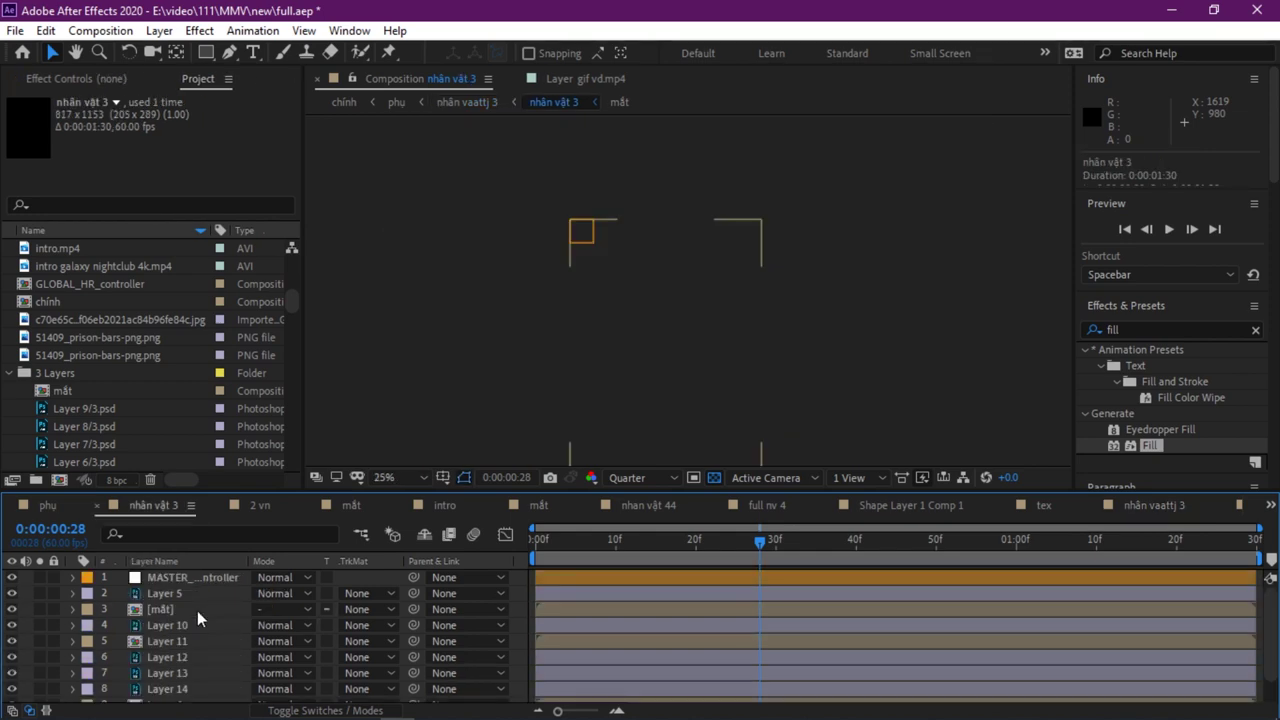
# Inspect the nhân vật 3 character by hiding and showing its layers, including Layer 5, Layer 14 and Layer 2 copy
pyautogui.scroll(3, 727, 426)
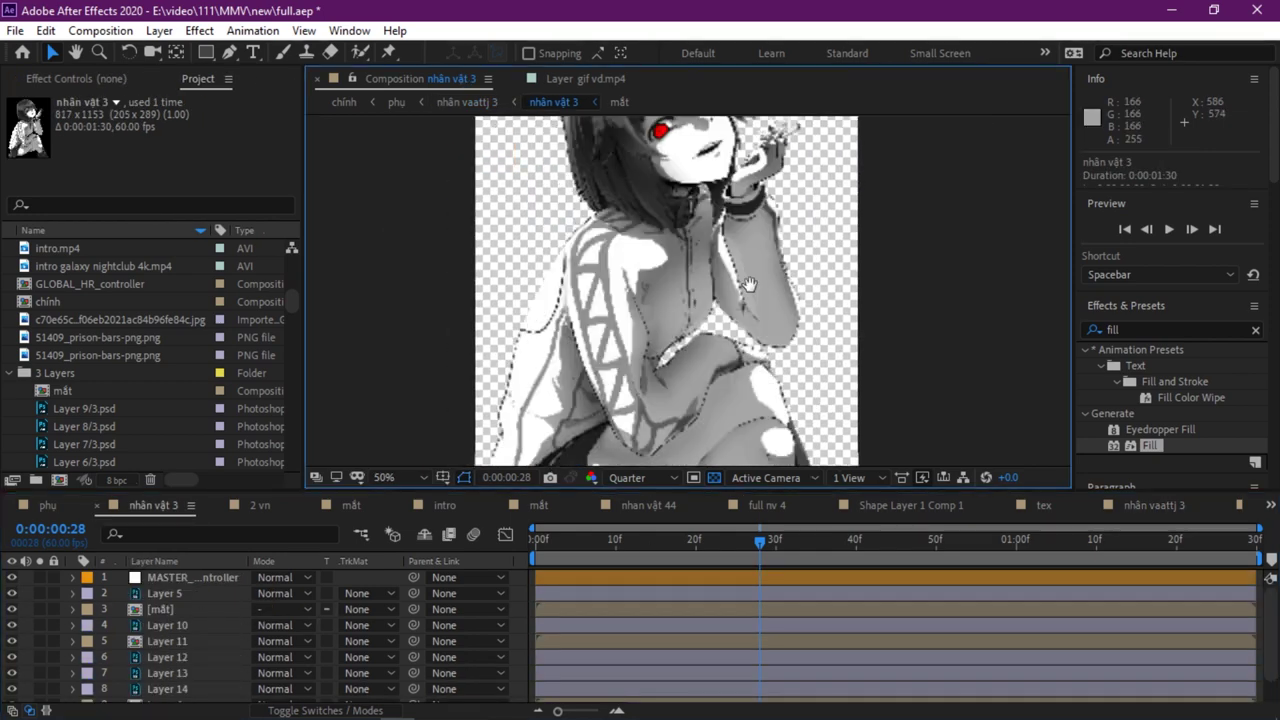
pyautogui.scroll(-3, 668, 373)
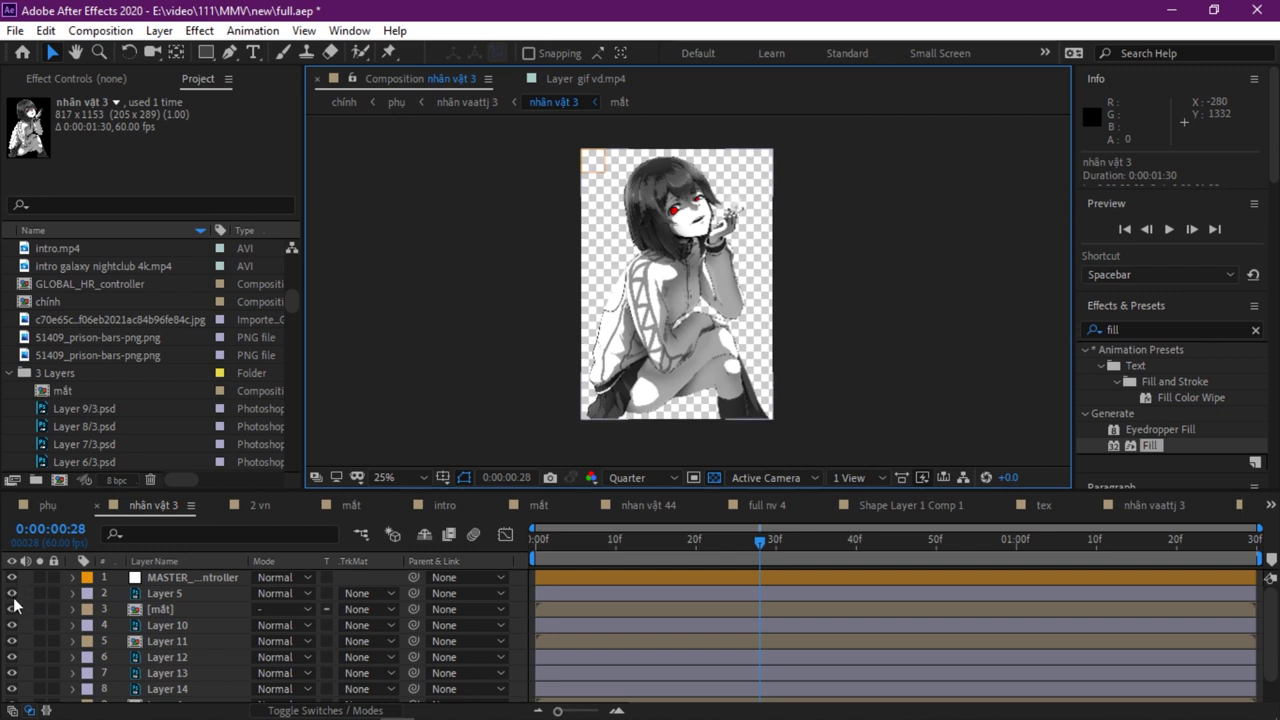
pyautogui.moveTo(13, 594)
pyautogui.mouseDown()
pyautogui.moveTo(15, 625)
pyautogui.moveTo(13, 594)
pyautogui.mouseUp()
pyautogui.scroll(-2, 26, 637)
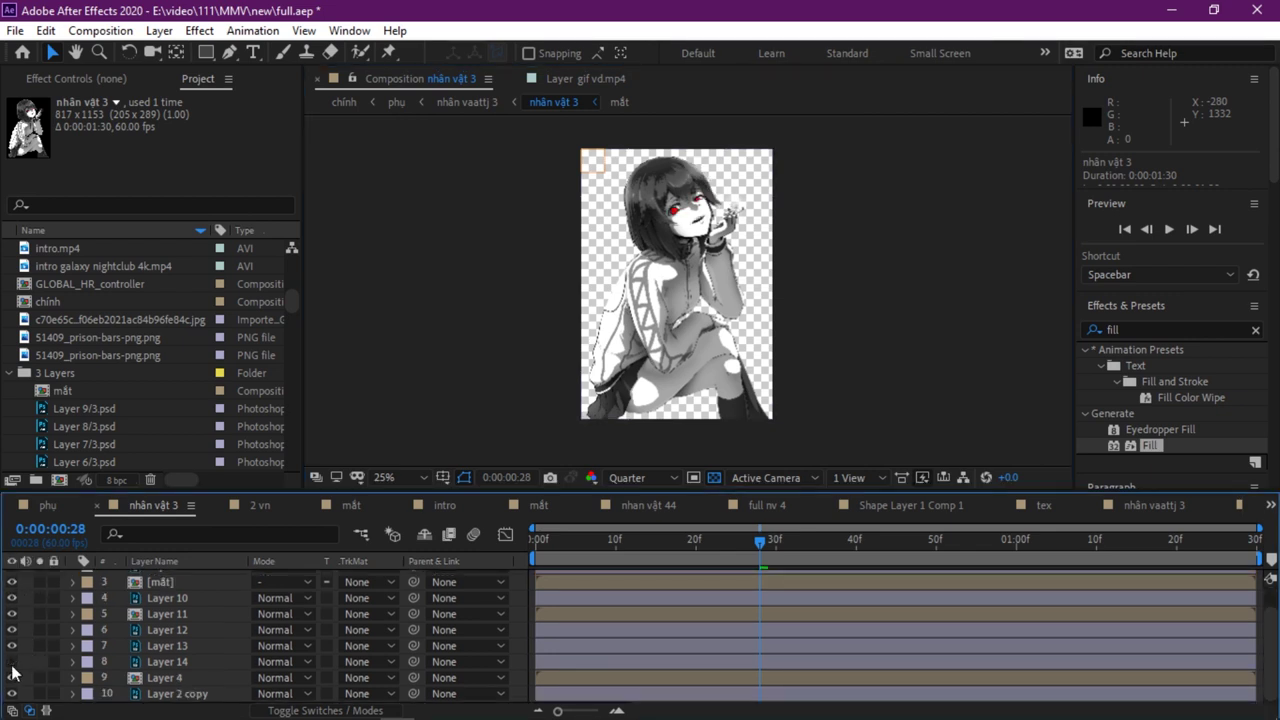
pyautogui.click(12, 662)
pyautogui.click(11, 693)
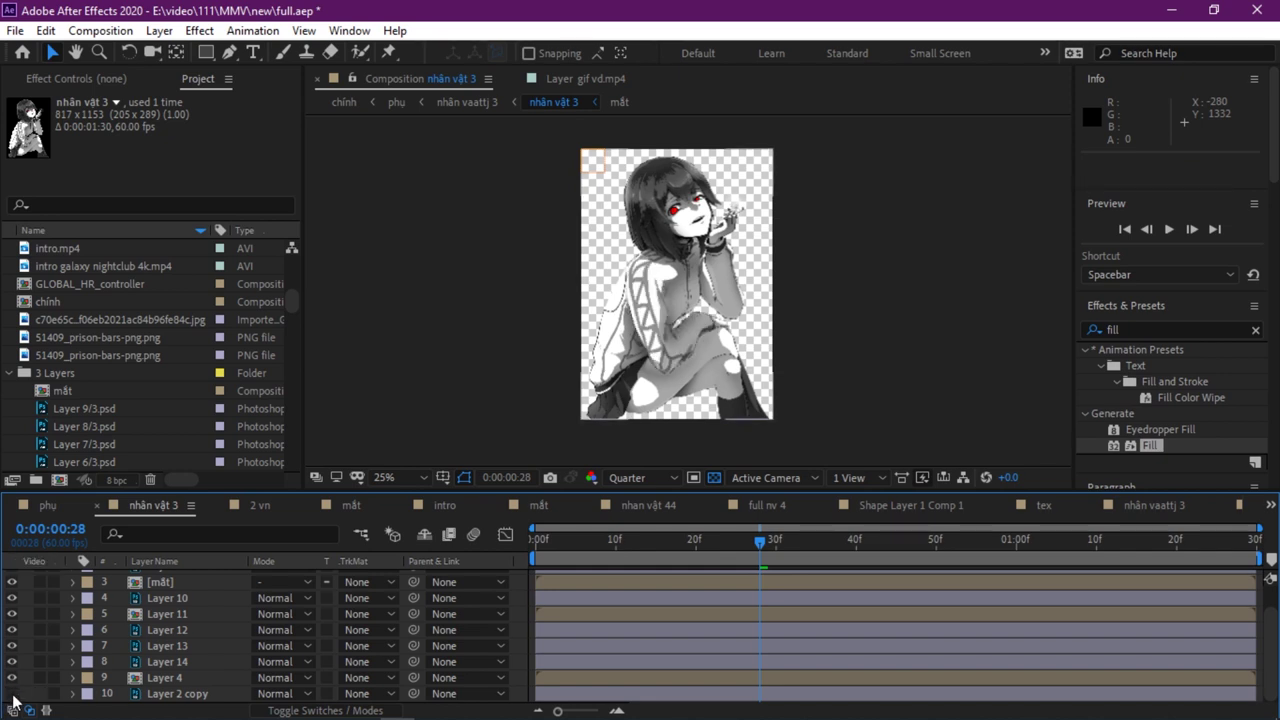
pyautogui.moveTo(12, 700); pyautogui.dragTo(14, 658)
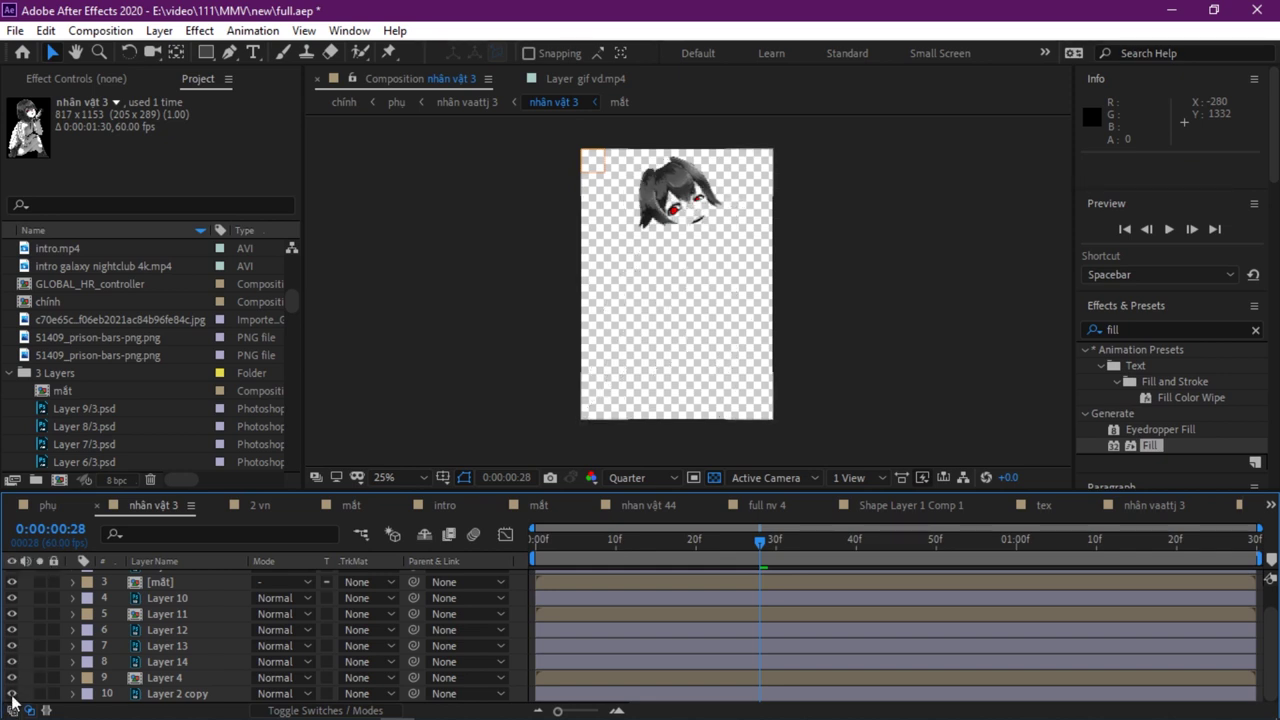
# Go back to the phụ composition, open its nested full nv 4 composition, preview frame 39 and open composition 4 inside it
pyautogui.click(1271, 505)
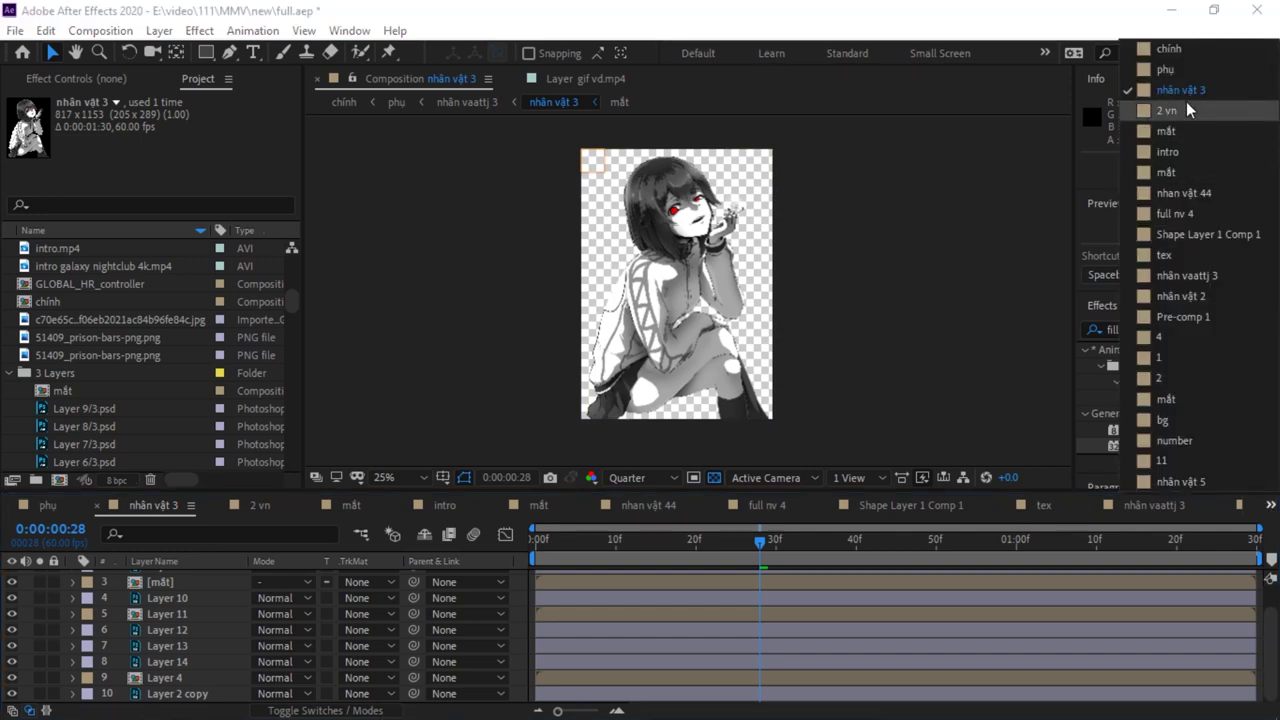
pyautogui.click(1190, 69)
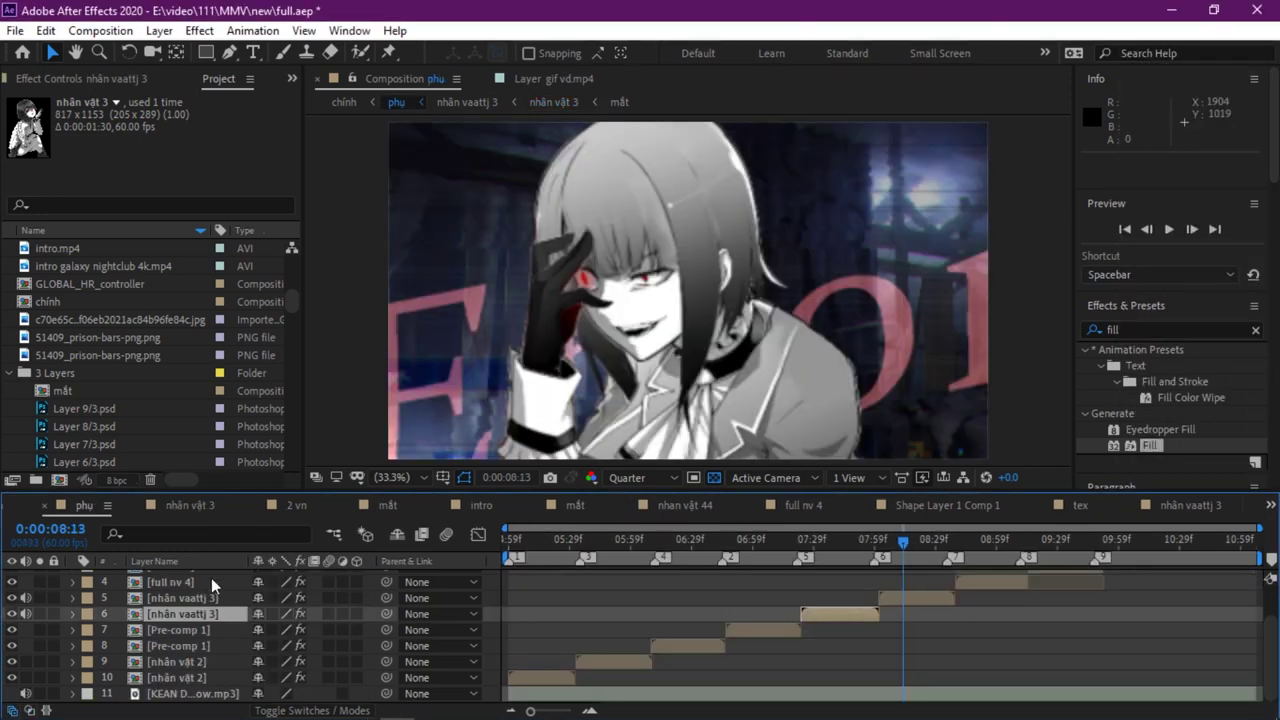
pyautogui.doubleClick(211, 580)
pyautogui.click(867, 546)
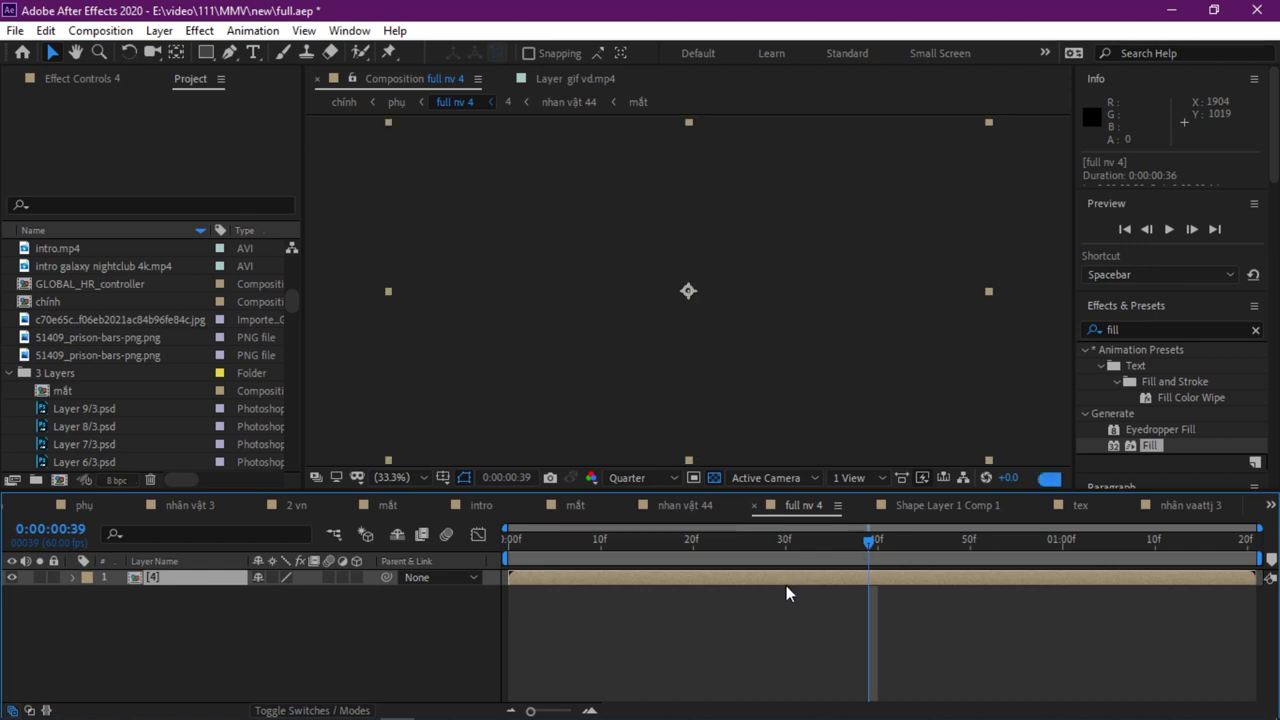
pyautogui.doubleClick(175, 585)
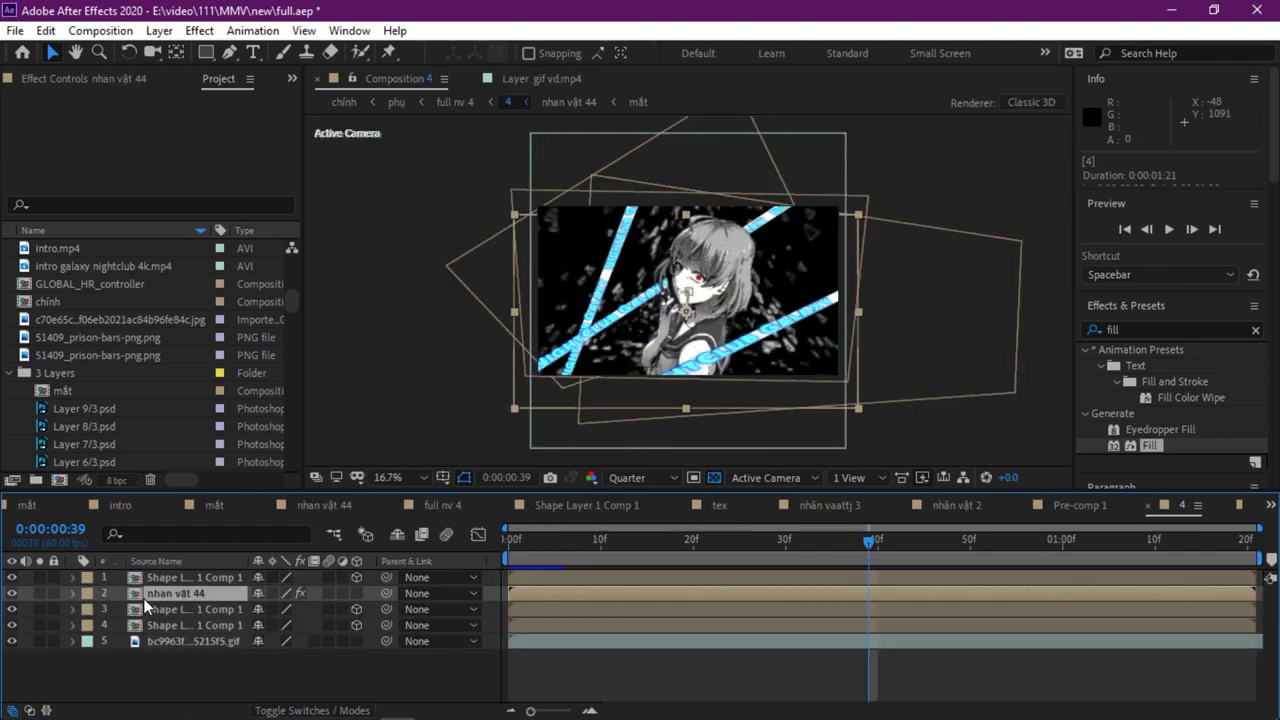
# Hide and show the nhan vật 44 character, the text stripe layers and the gif background in composition 4
pyautogui.click(12, 593)
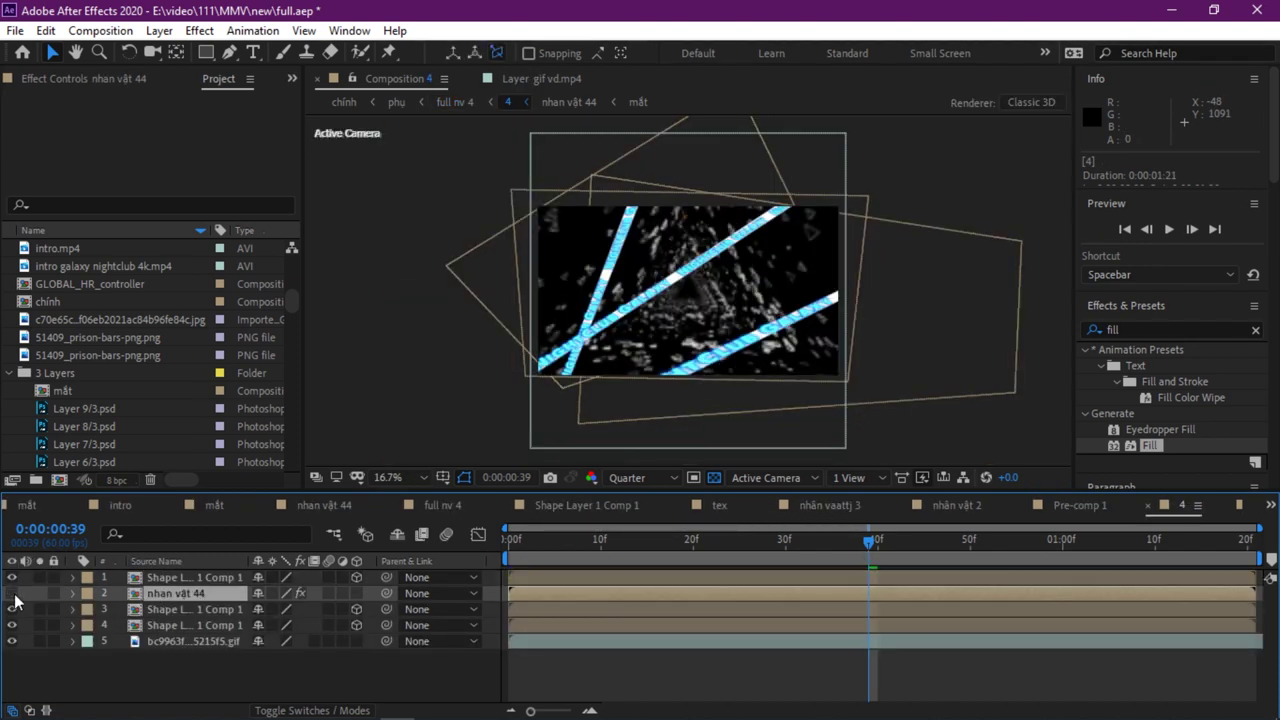
pyautogui.click(12, 593)
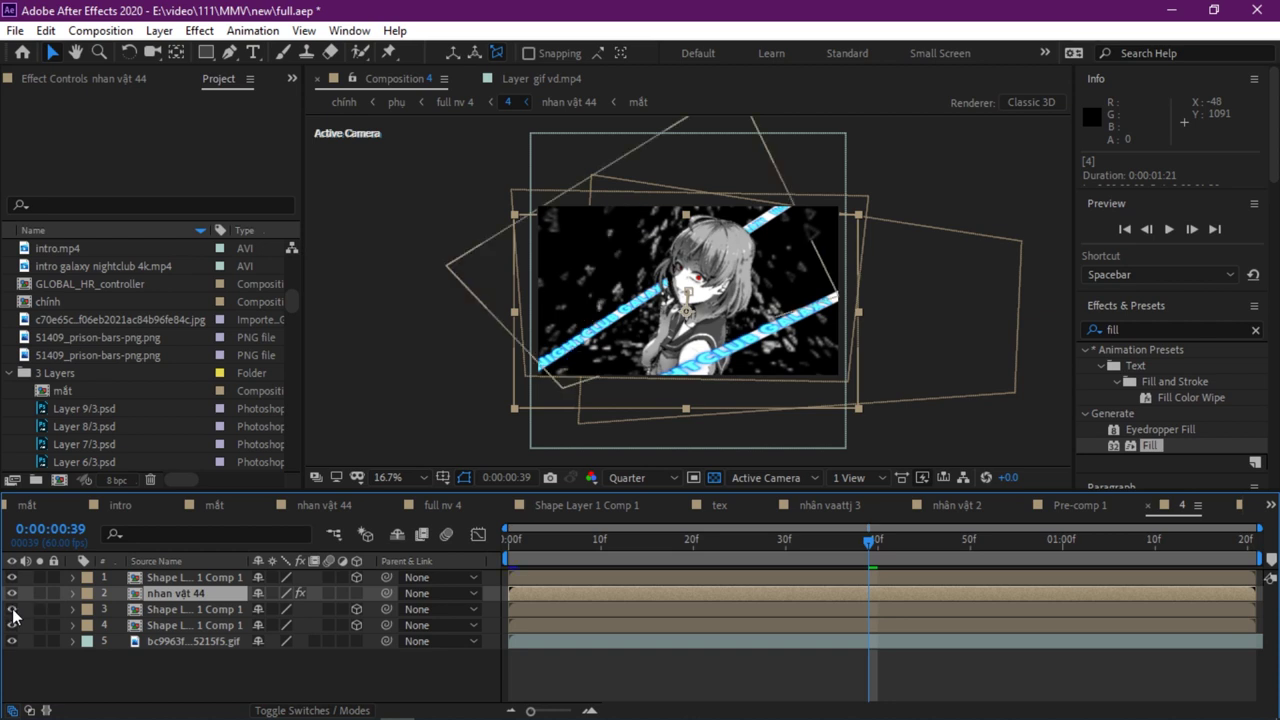
pyautogui.click(10, 626)
pyautogui.click(10, 626)
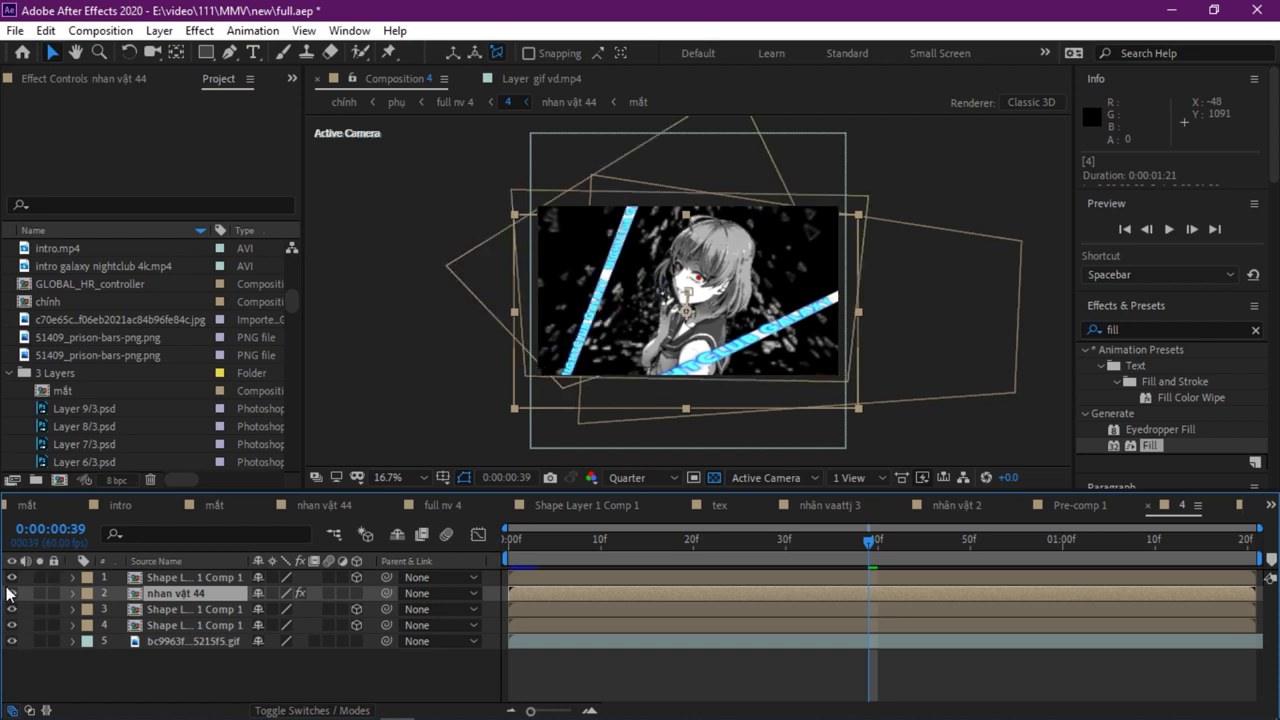
pyautogui.click(11, 640)
pyautogui.click(11, 640)
# Open the nested nhan vật 44 composition and hide and show its layers from Layer 2 down to mắt
pyautogui.click(161, 592)
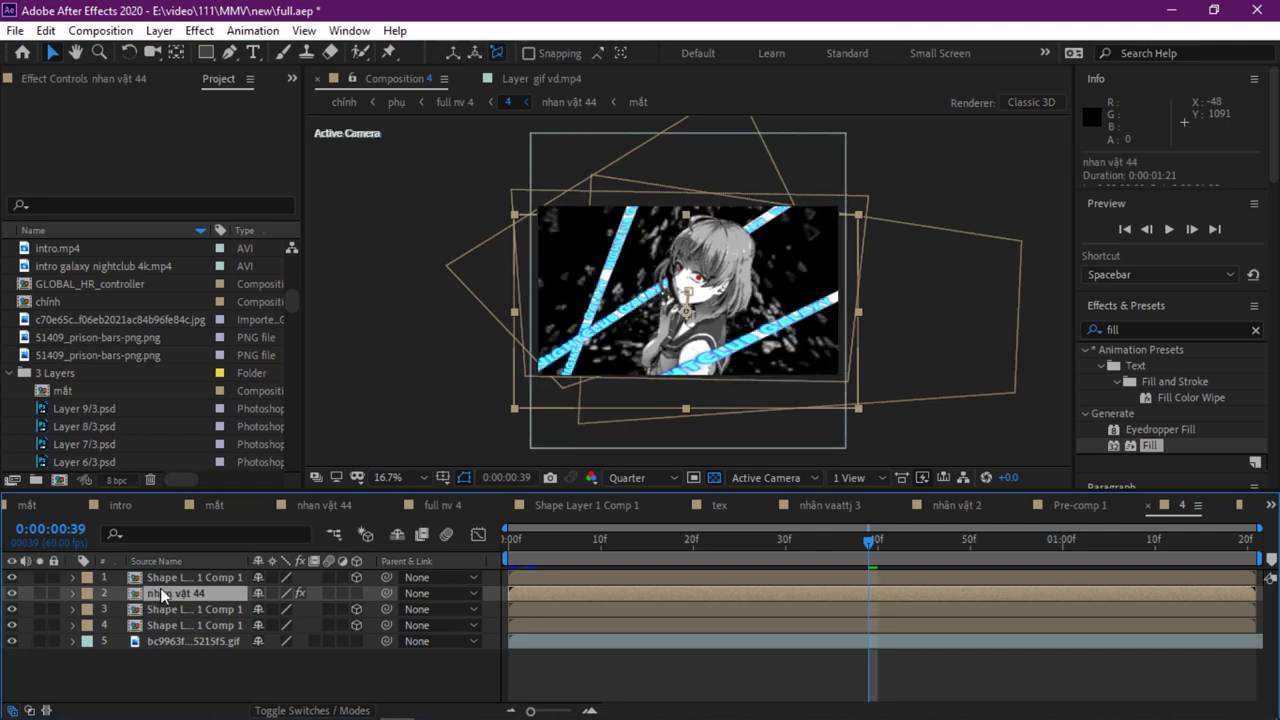
pyautogui.doubleClick(161, 591)
pyautogui.moveTo(14, 594); pyautogui.dragTo(14, 645)
pyautogui.click(12, 593)
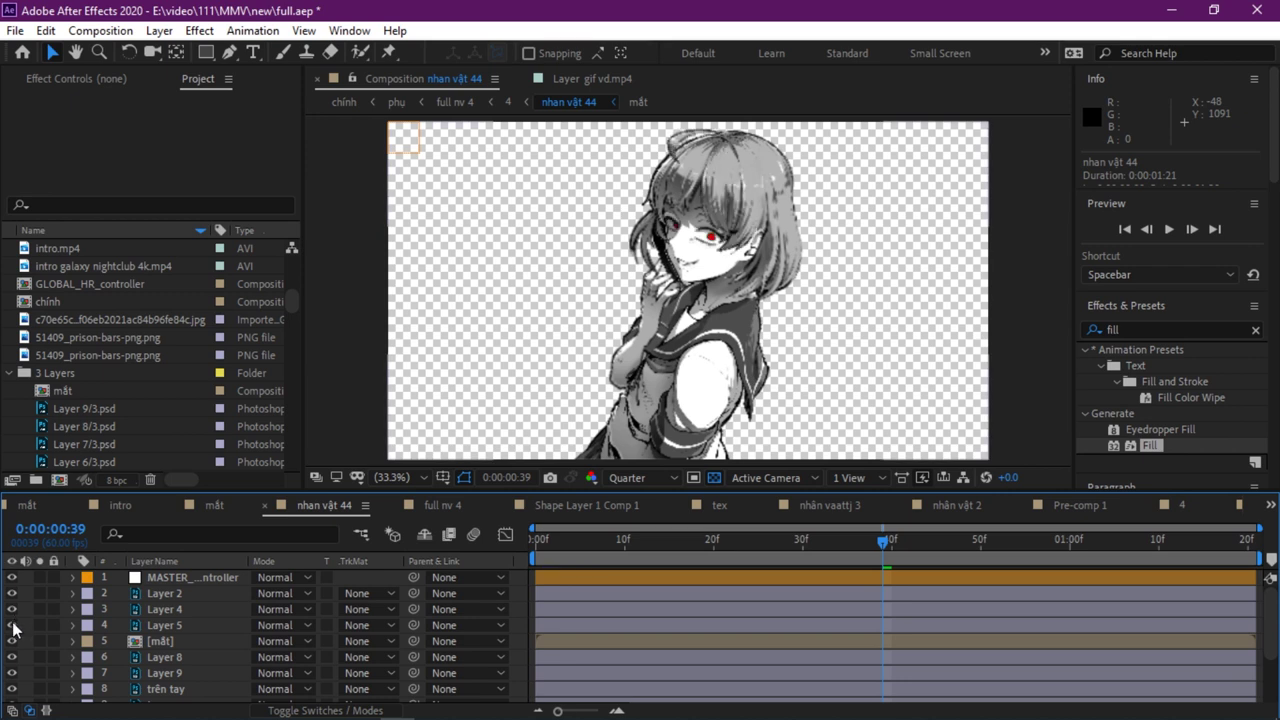
# Hide and show the miệng, trên tóc and Layer 1 layers of the nhan vật 44 character
pyautogui.scroll(-3, 12, 645)
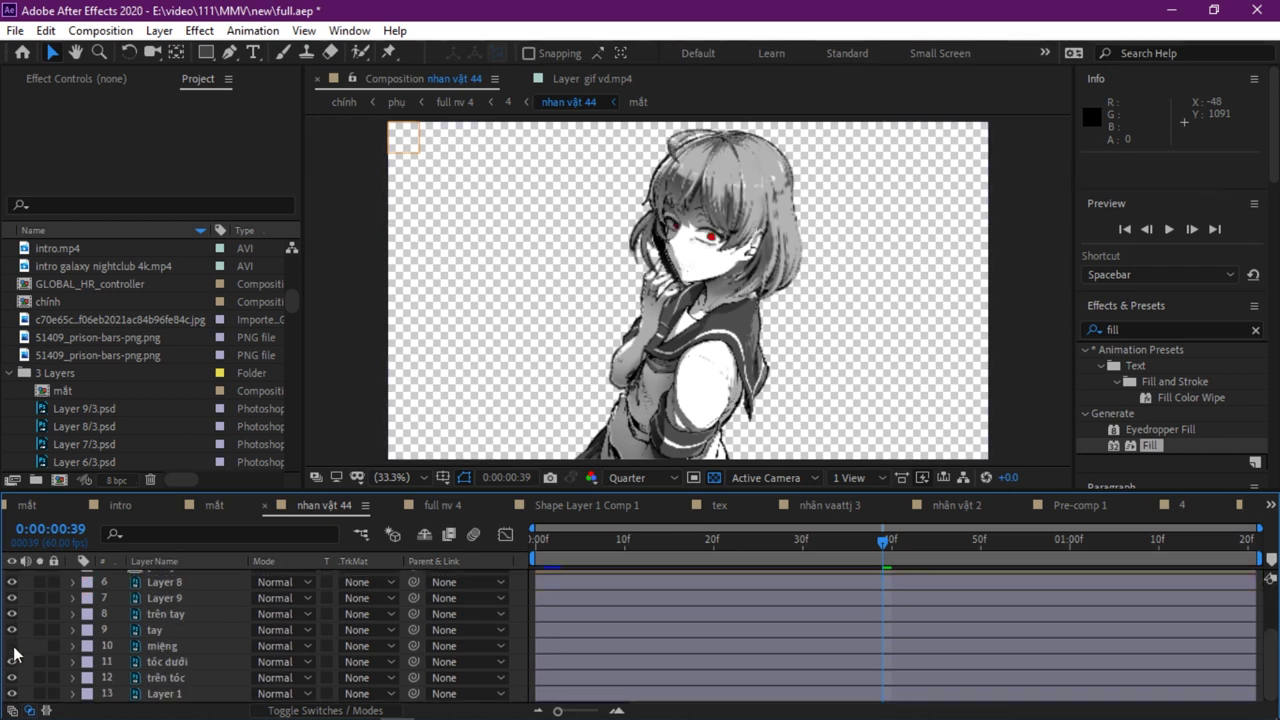
pyautogui.click(13, 647)
pyautogui.click(12, 681)
pyautogui.click(12, 681)
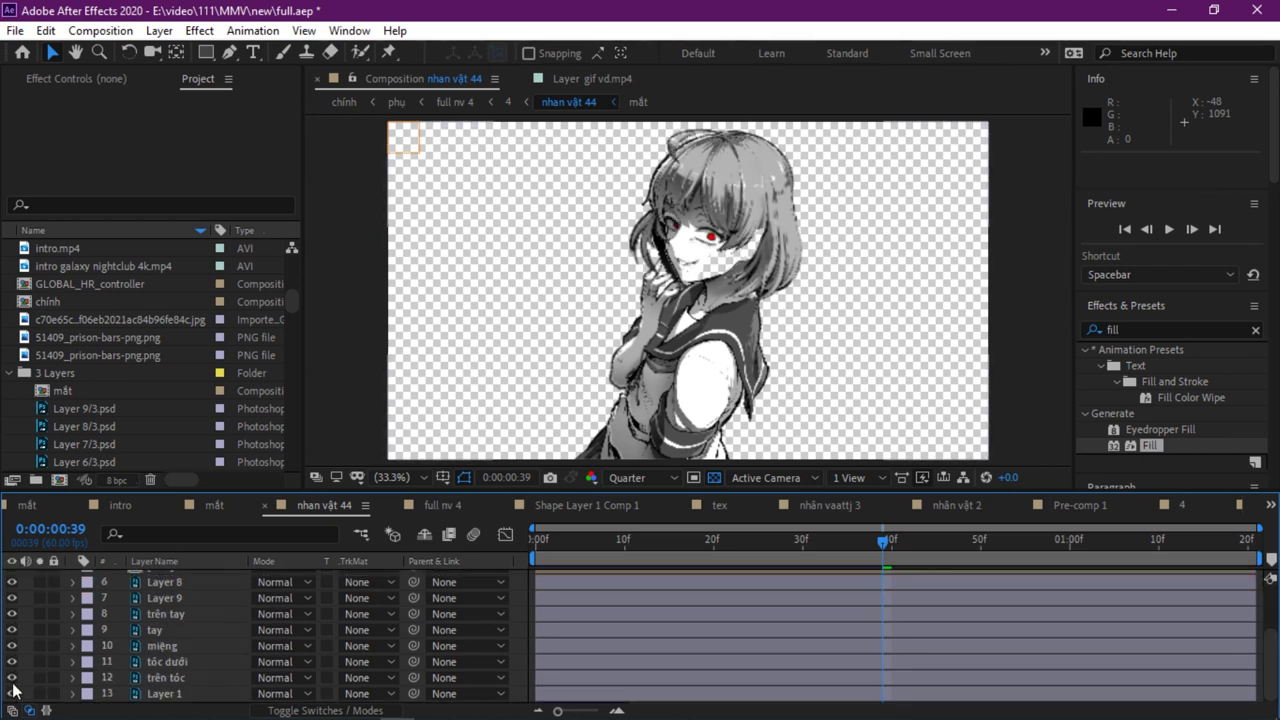
pyautogui.click(12, 693)
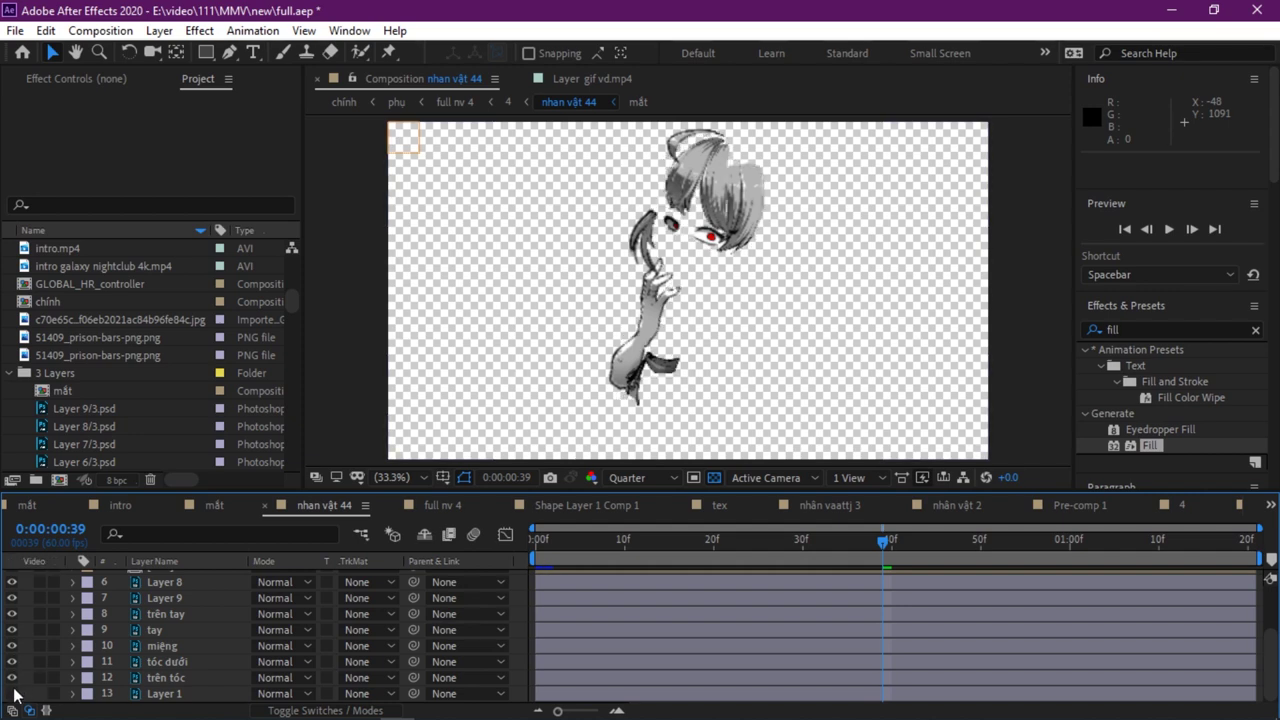
pyautogui.click(12, 693)
# Go back to the phụ composition, preview it at 0:00:10:06 and open the nested composition 11 on layer 2
pyautogui.click(1271, 508)
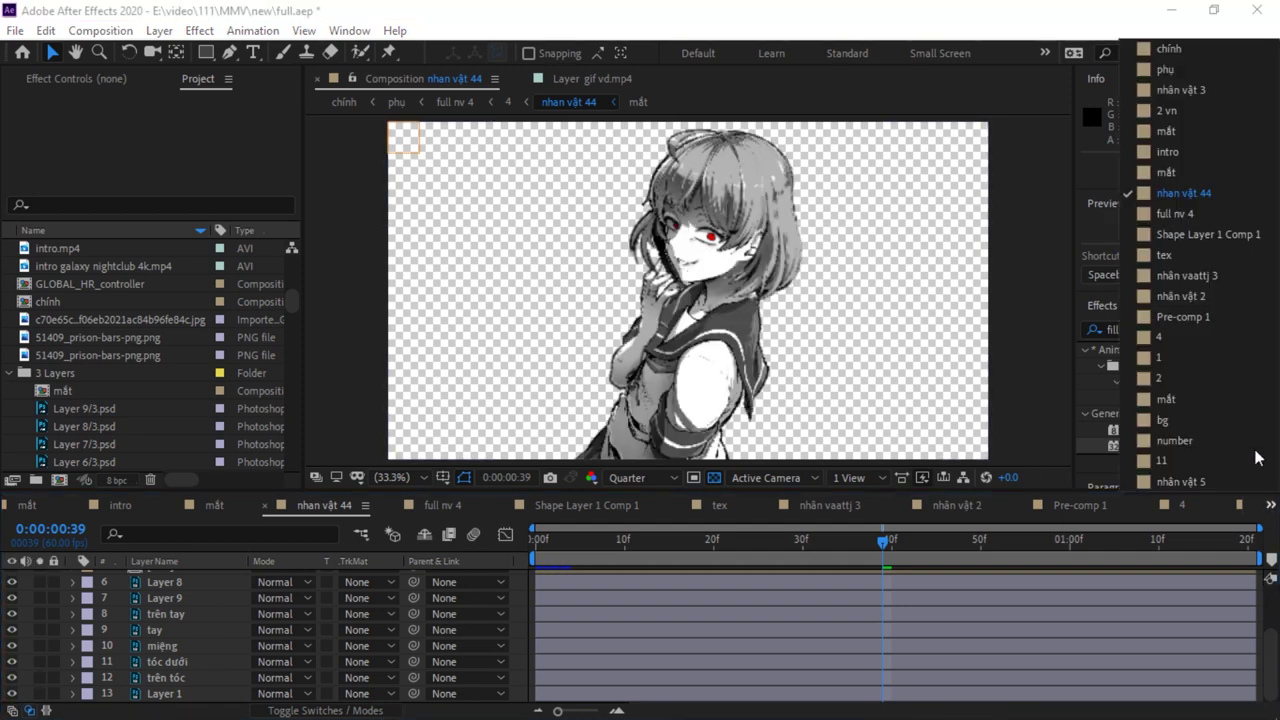
pyautogui.click(1211, 68)
pyautogui.scroll(3, 876, 615)
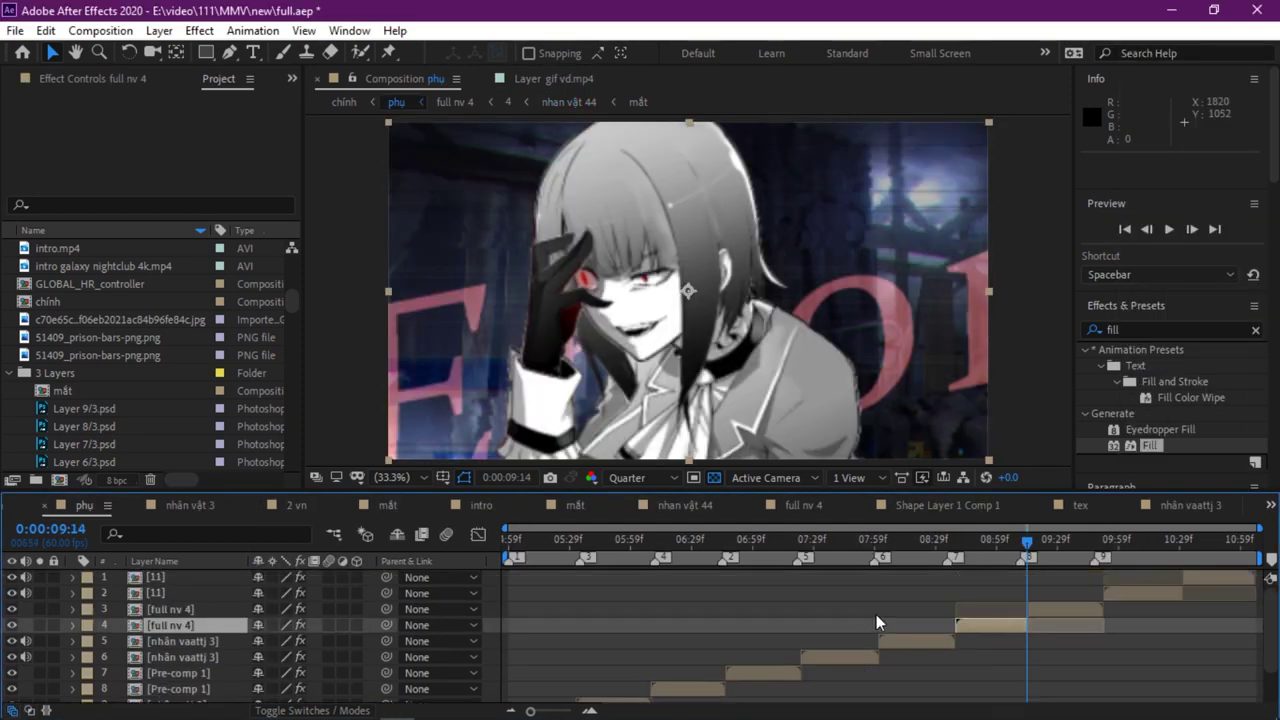
pyautogui.click(1120, 597)
pyautogui.click(1133, 541)
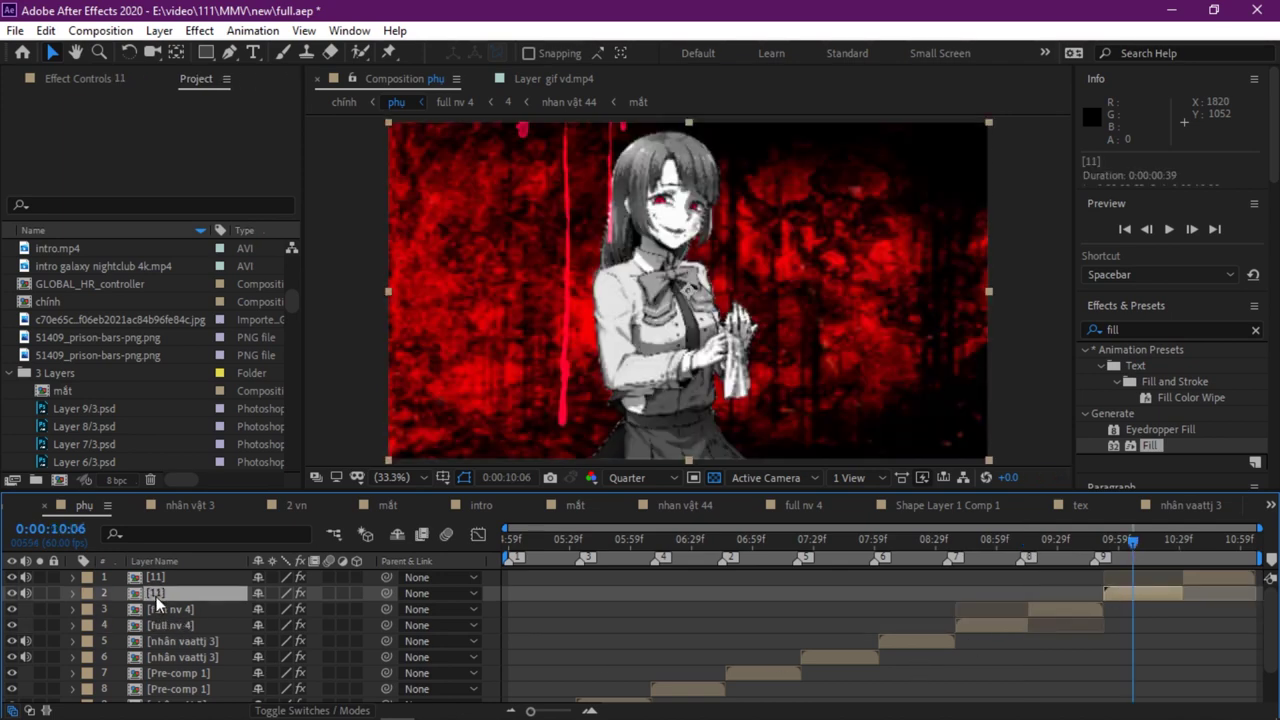
pyautogui.doubleClick(156, 596)
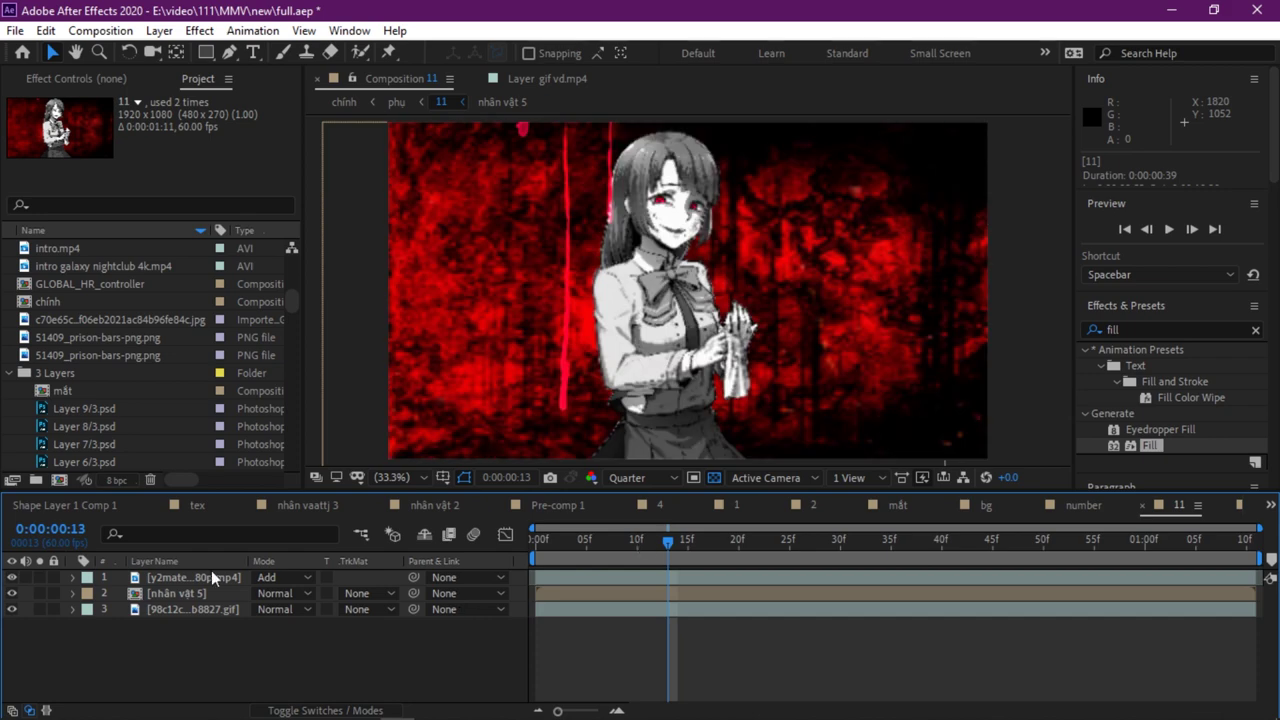
# Hide and show the mp4 overlay layer in composition 11, and open the nested nhân vật 5 character composition
pyautogui.click(12, 578)
pyautogui.click(12, 578)
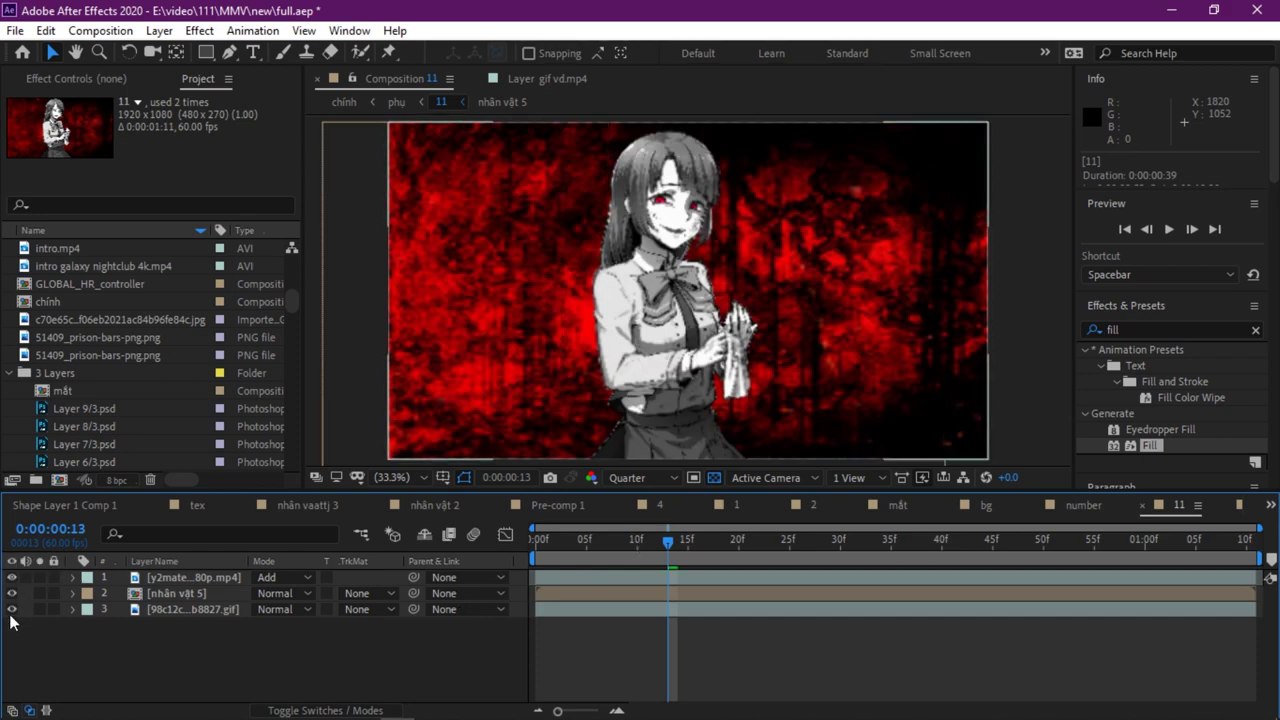
pyautogui.doubleClick(172, 596)
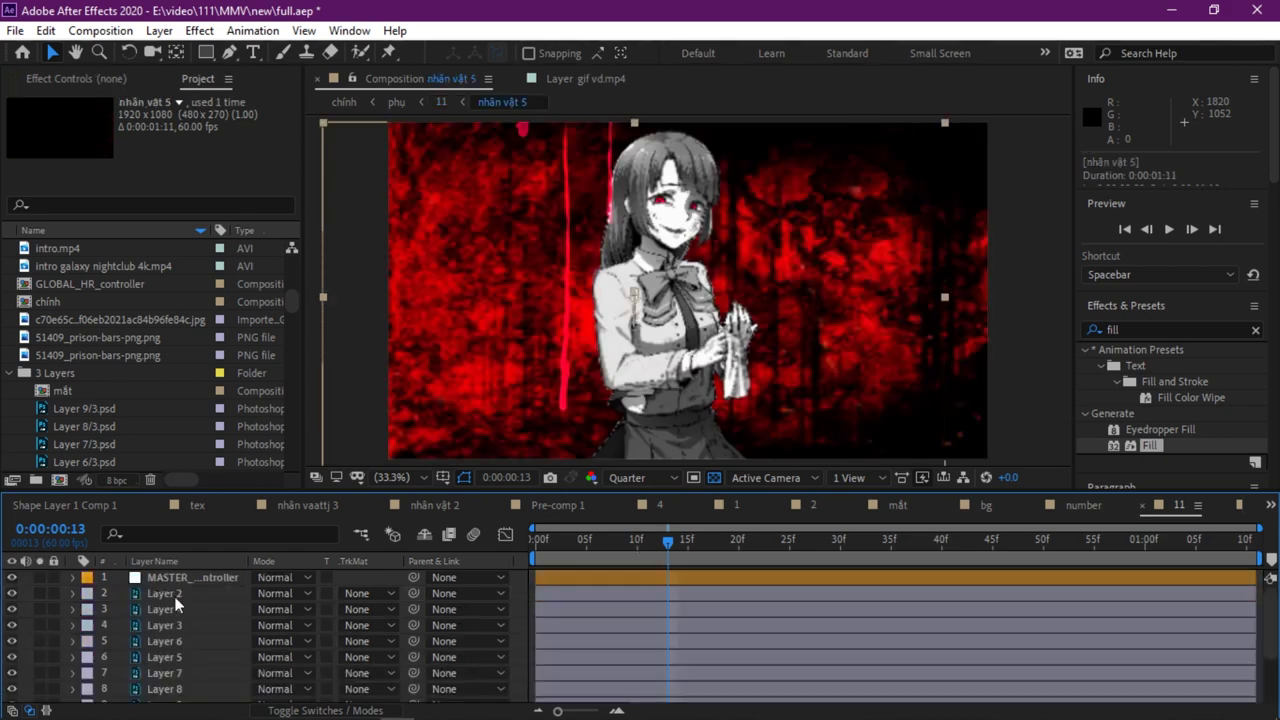
# Hide and show the nhân vật 5 character's layers from Layer 2 to Layer 6, Layer 1 copy and Layer 5
pyautogui.moveTo(11, 593); pyautogui.dragTo(11, 643)
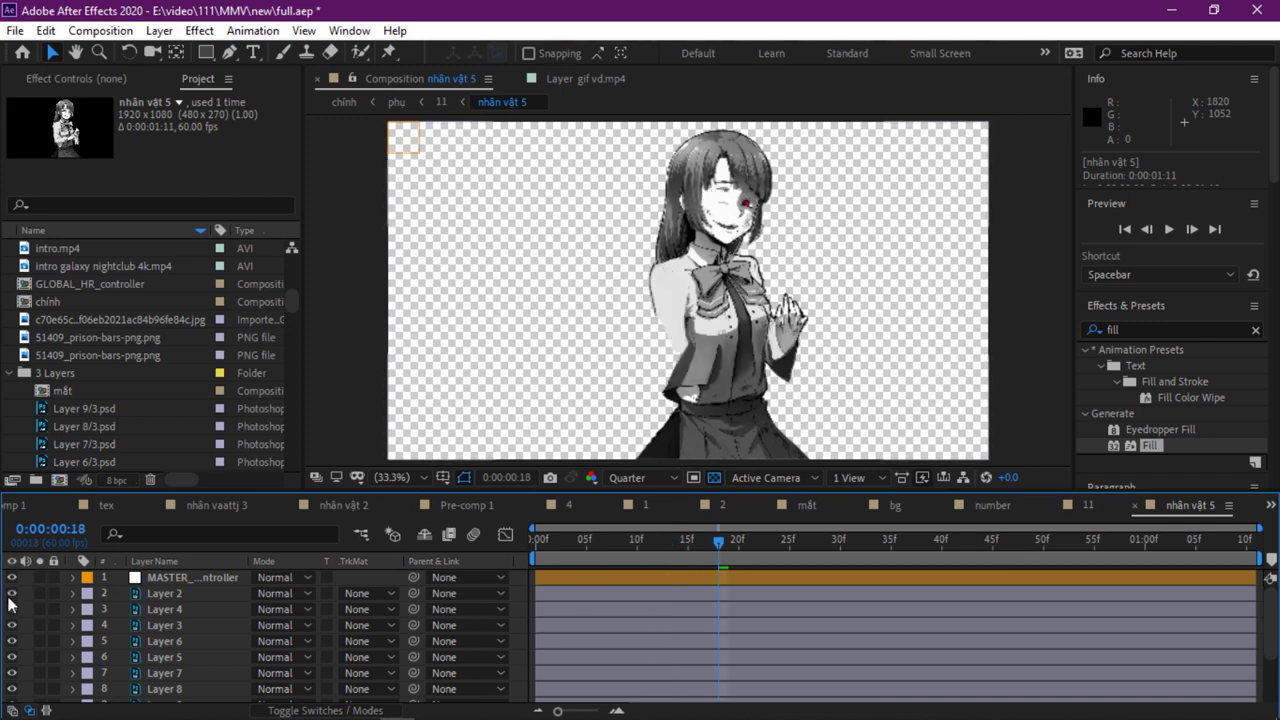
pyautogui.scroll(-3, 11, 680)
pyautogui.moveTo(11, 693)
pyautogui.mouseDown()
pyautogui.moveTo(8, 616)
pyautogui.moveTo(9, 695)
pyautogui.mouseUp()
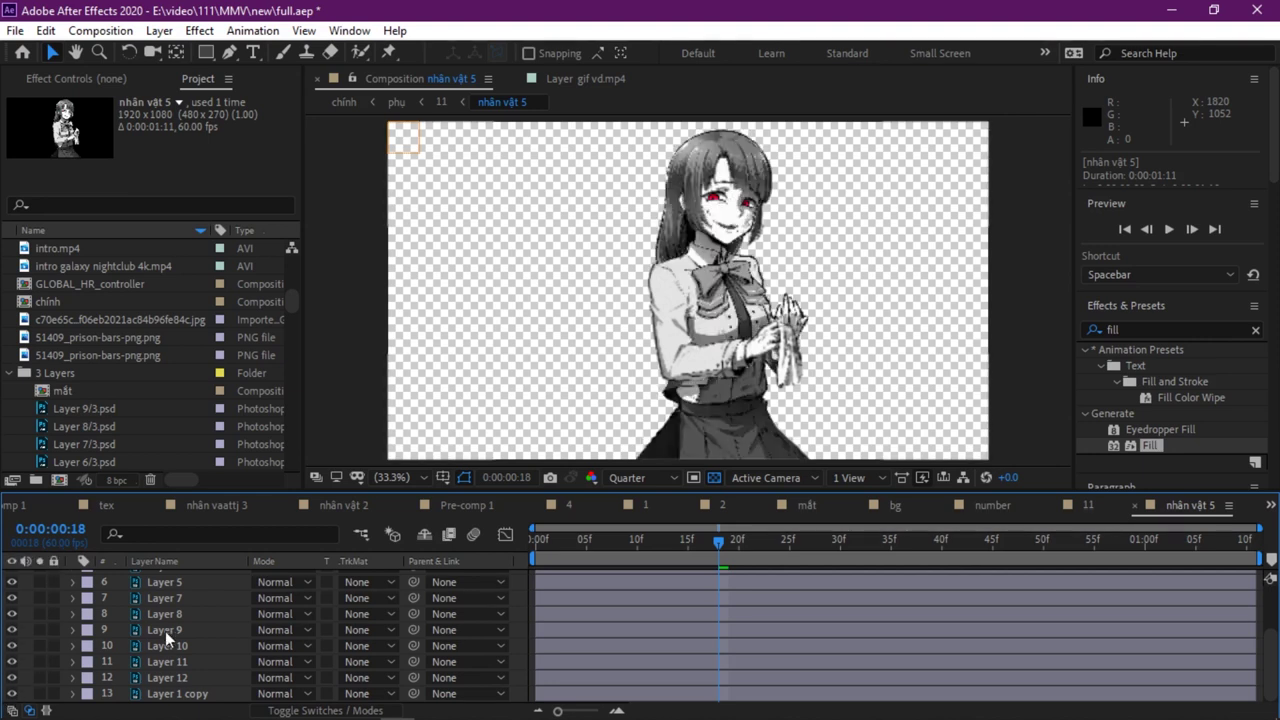
pyautogui.scroll(3, 165, 631)
pyautogui.click(11, 657)
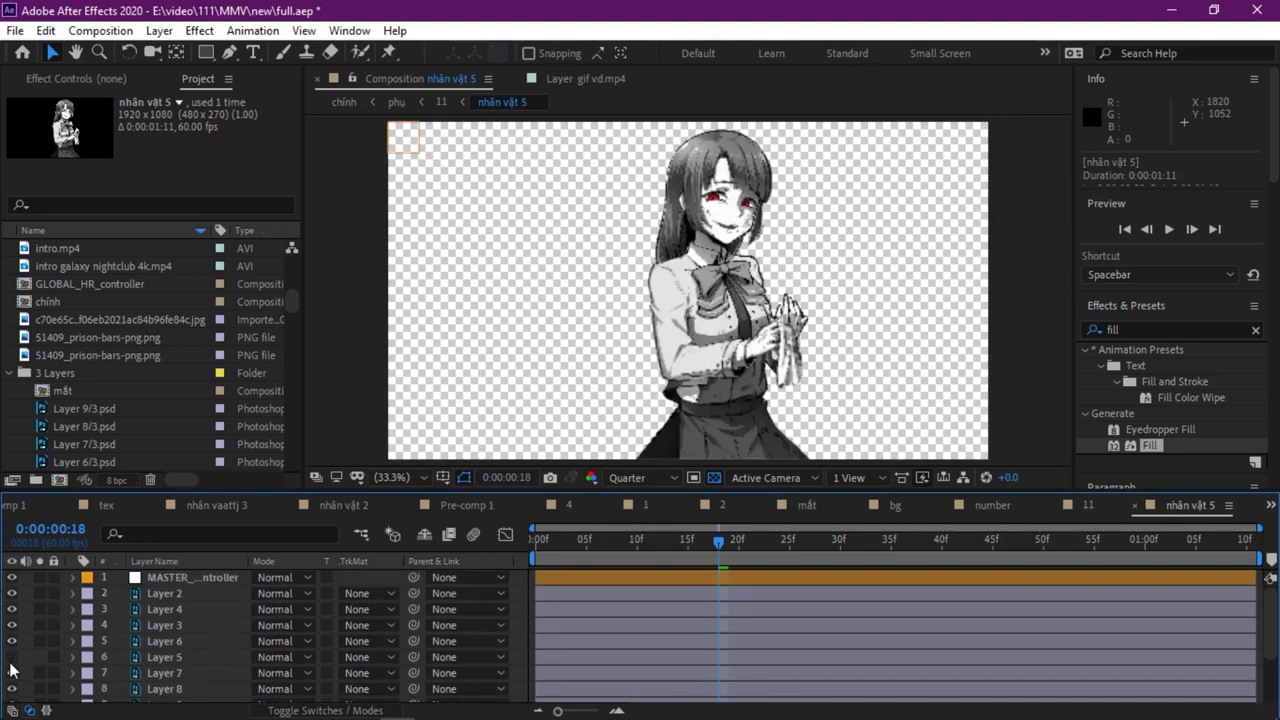
pyautogui.click(11, 657)
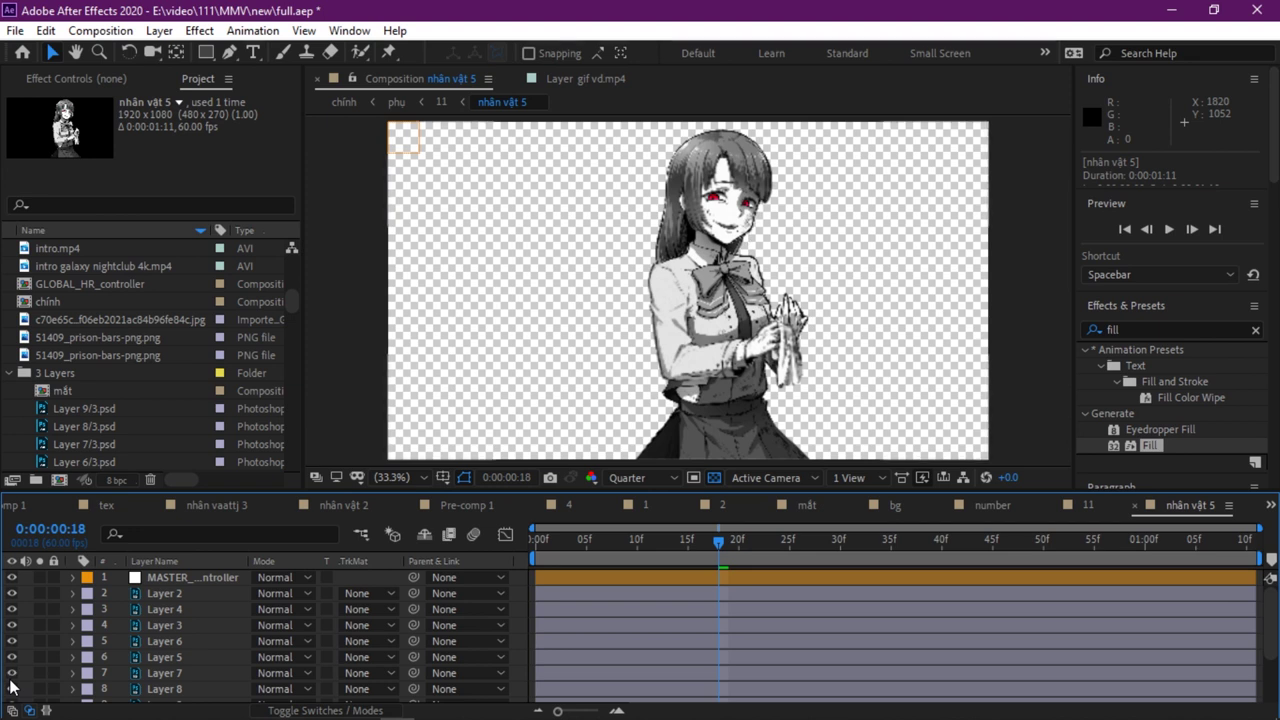
# Hide and show the hair layers of the nhân vật 5 character, including Layer 11
pyautogui.scroll(-1, 11, 685)
pyautogui.click(11, 689)
pyautogui.click(11, 689)
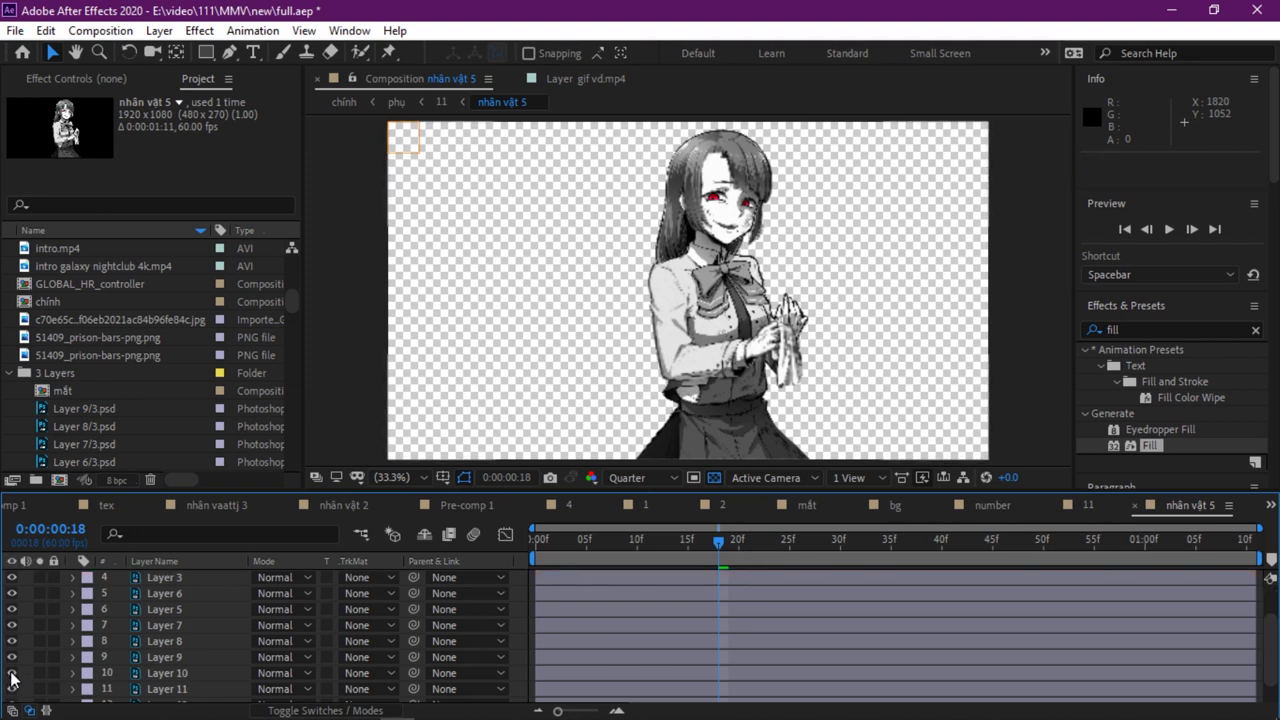
pyautogui.scroll(-1, 10, 684)
pyautogui.click(10, 664)
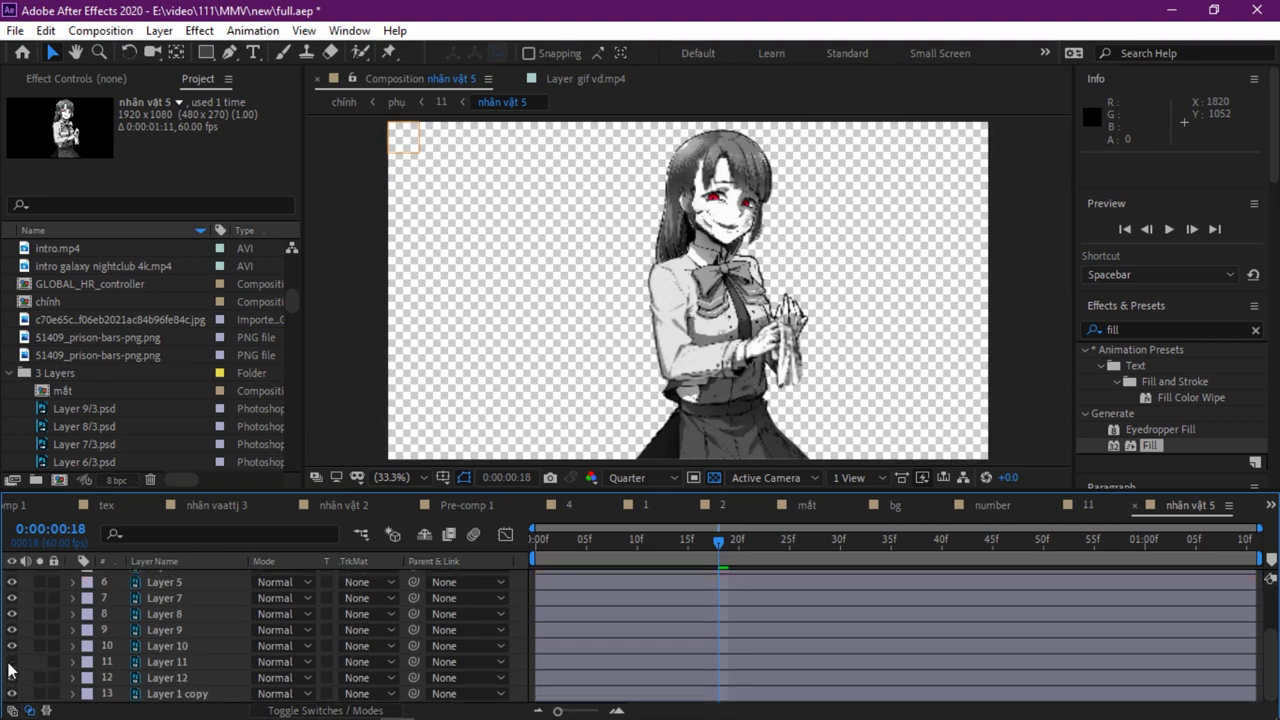
pyautogui.click(10, 664)
# View the tex composition with its NightClub Galaxy text layer, and return to the phụ composition
pyautogui.click(1271, 504)
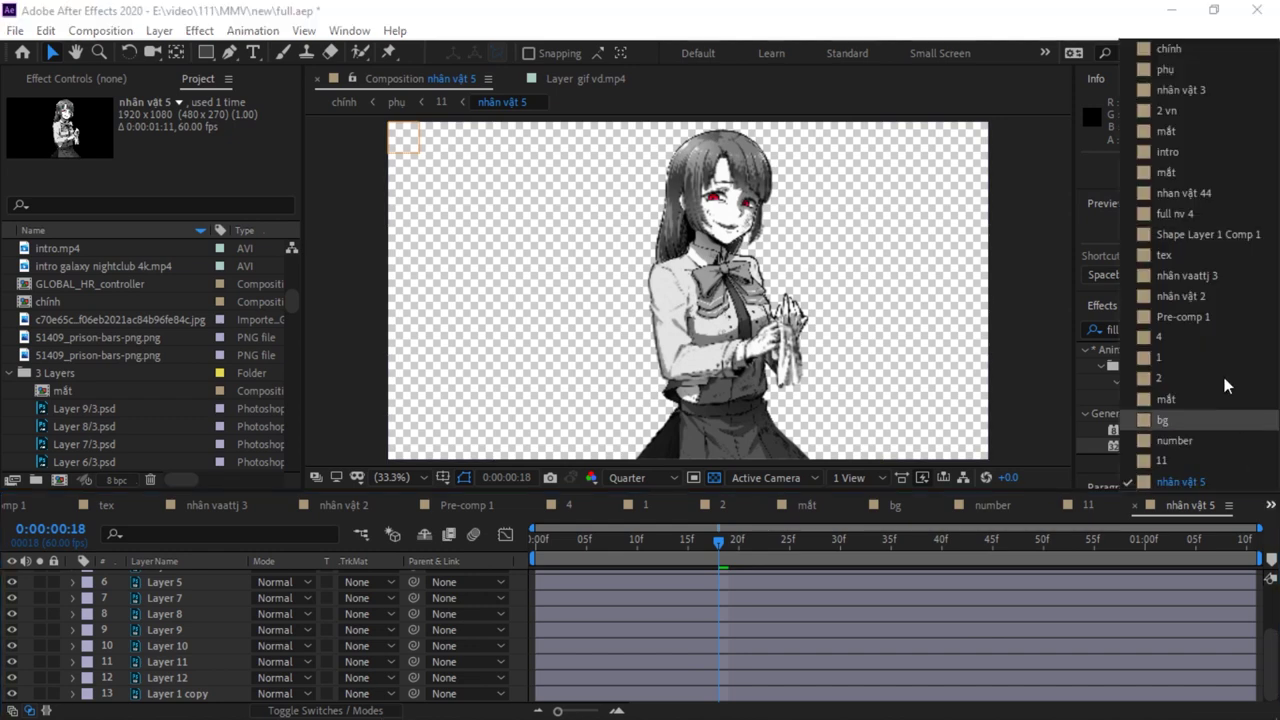
pyautogui.click(1206, 263)
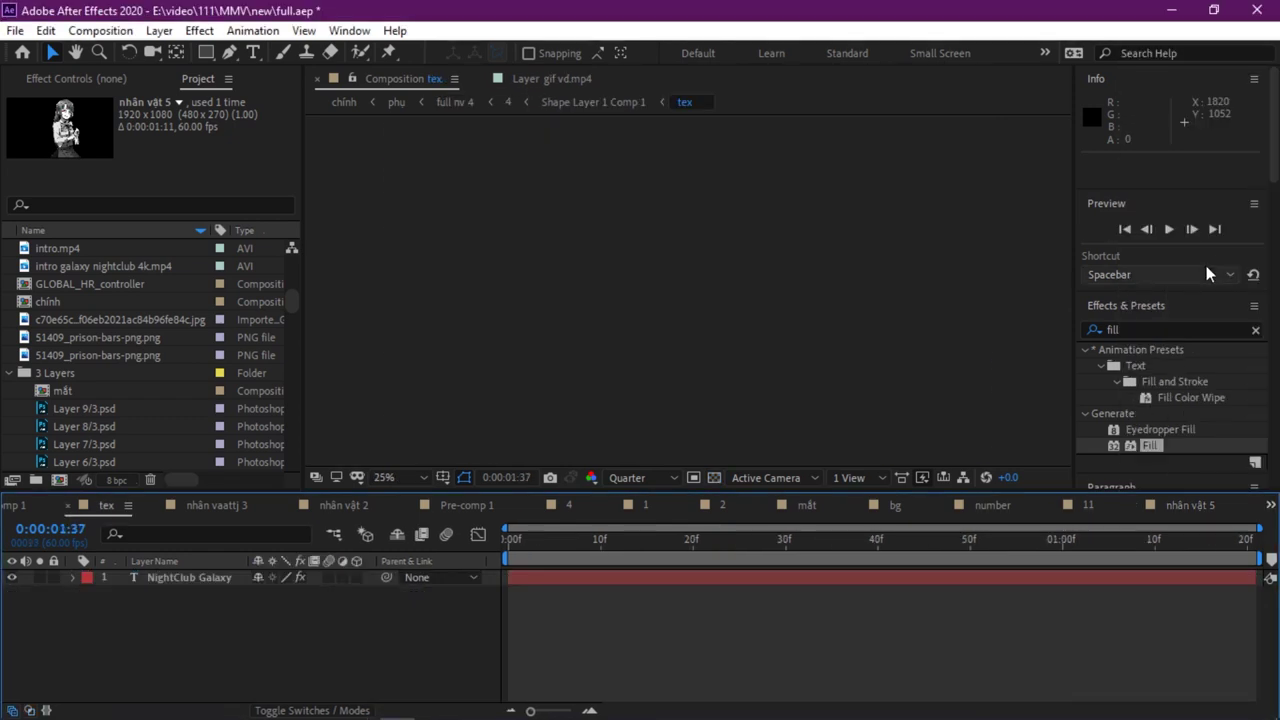
pyautogui.click(1271, 504)
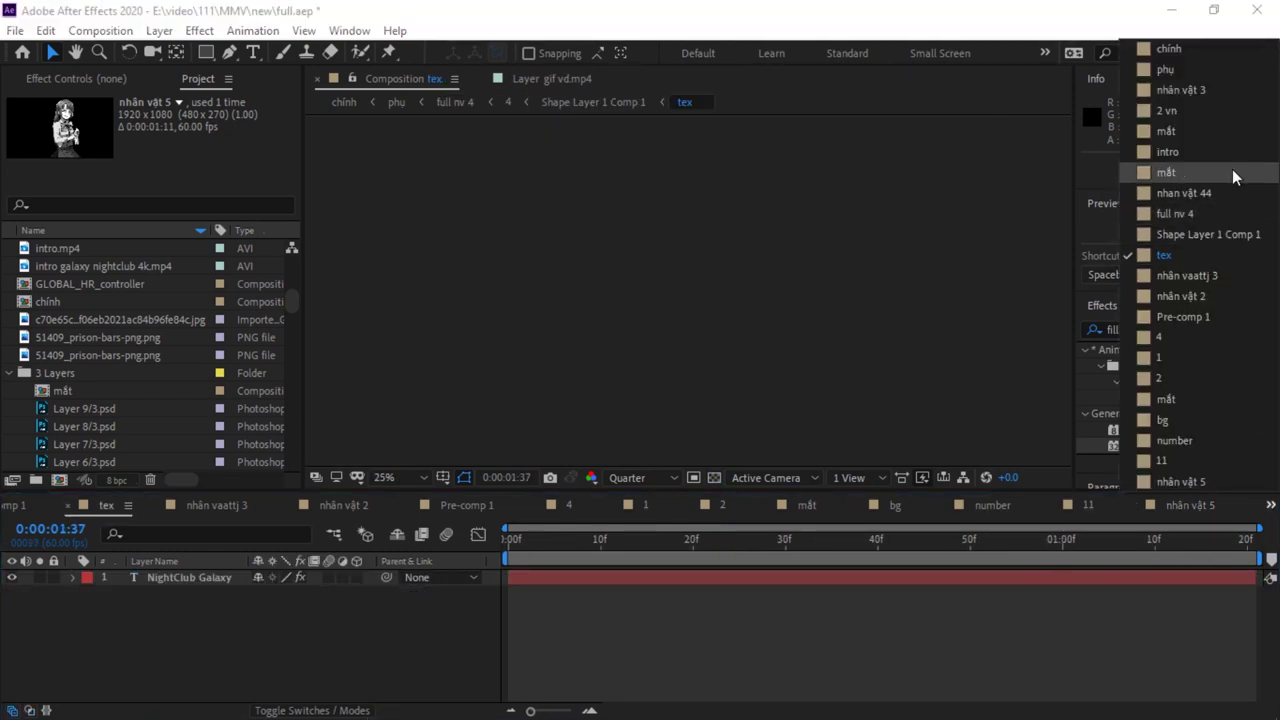
pyautogui.click(1201, 75)
# Preview the phụ composition at 0:00:09:36 and 0:00:08:15, and select the nhân vaattj 3 layer on row 5
pyautogui.click(1070, 540)
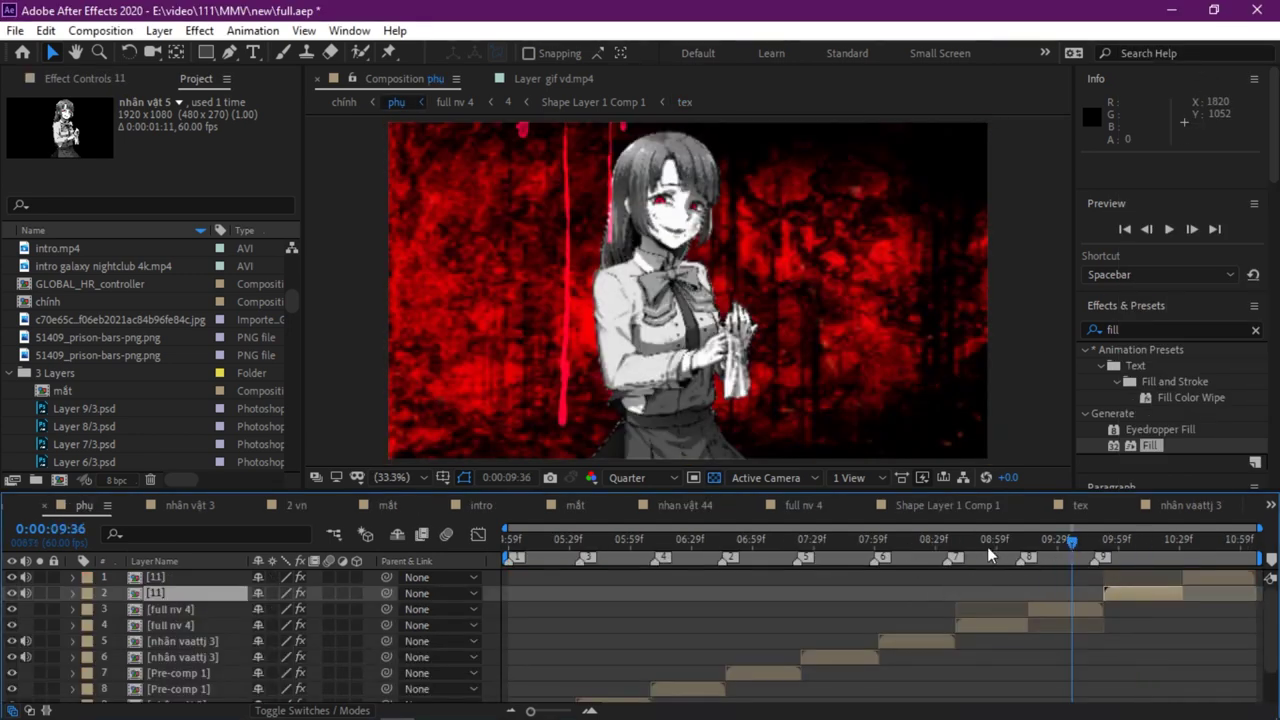
pyautogui.click(907, 548)
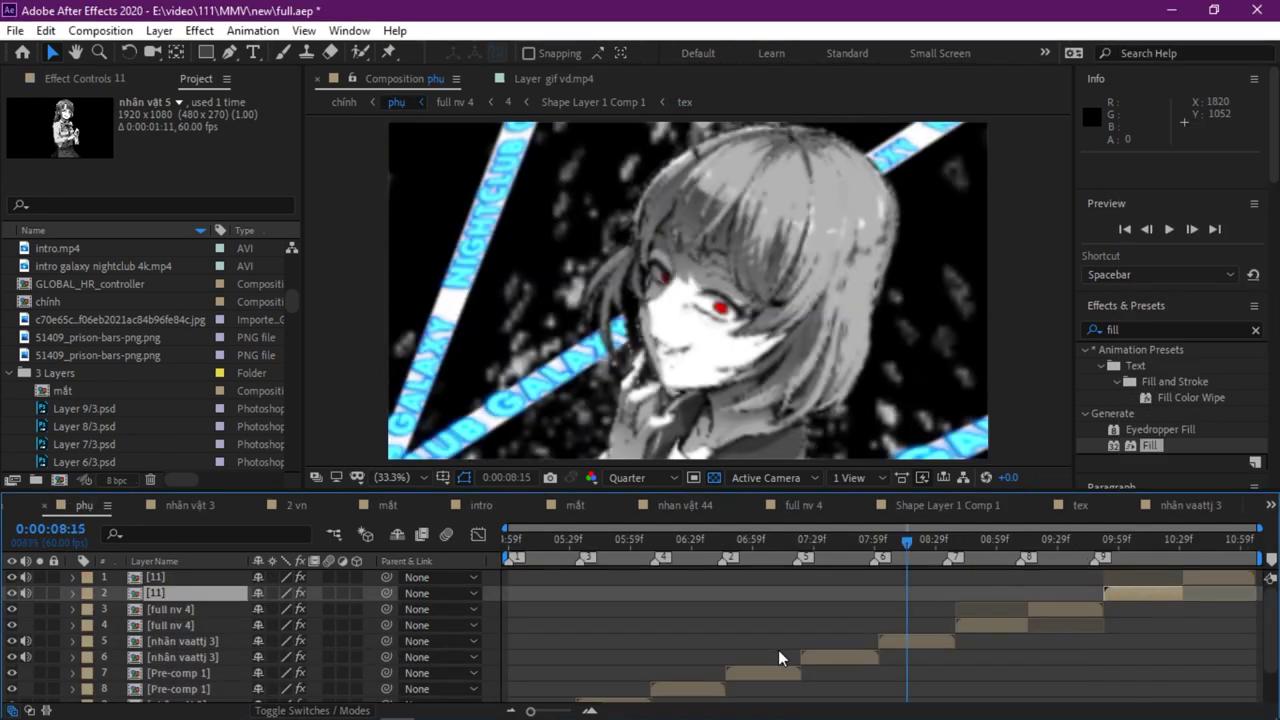
pyautogui.click(893, 641)
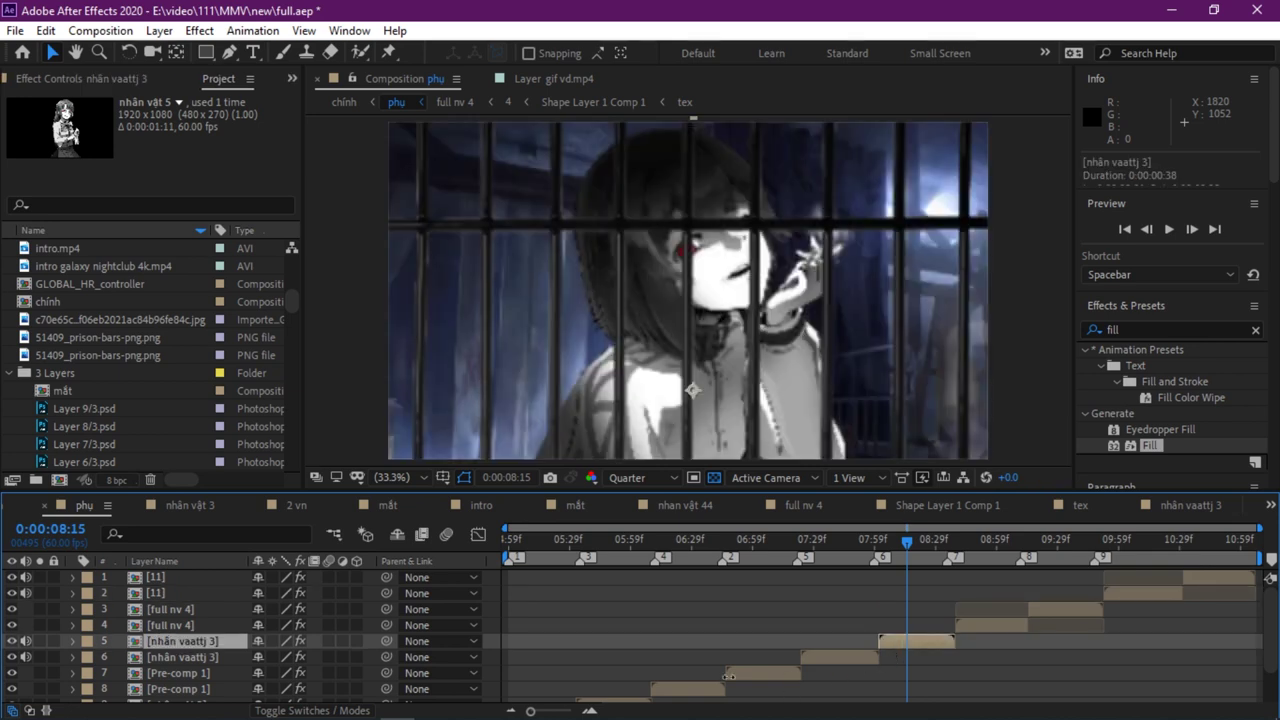
# Open the nhân vaattj 3 composition from row 5, then show and hide its number layer to compare the image
pyautogui.doubleClick(184, 641)
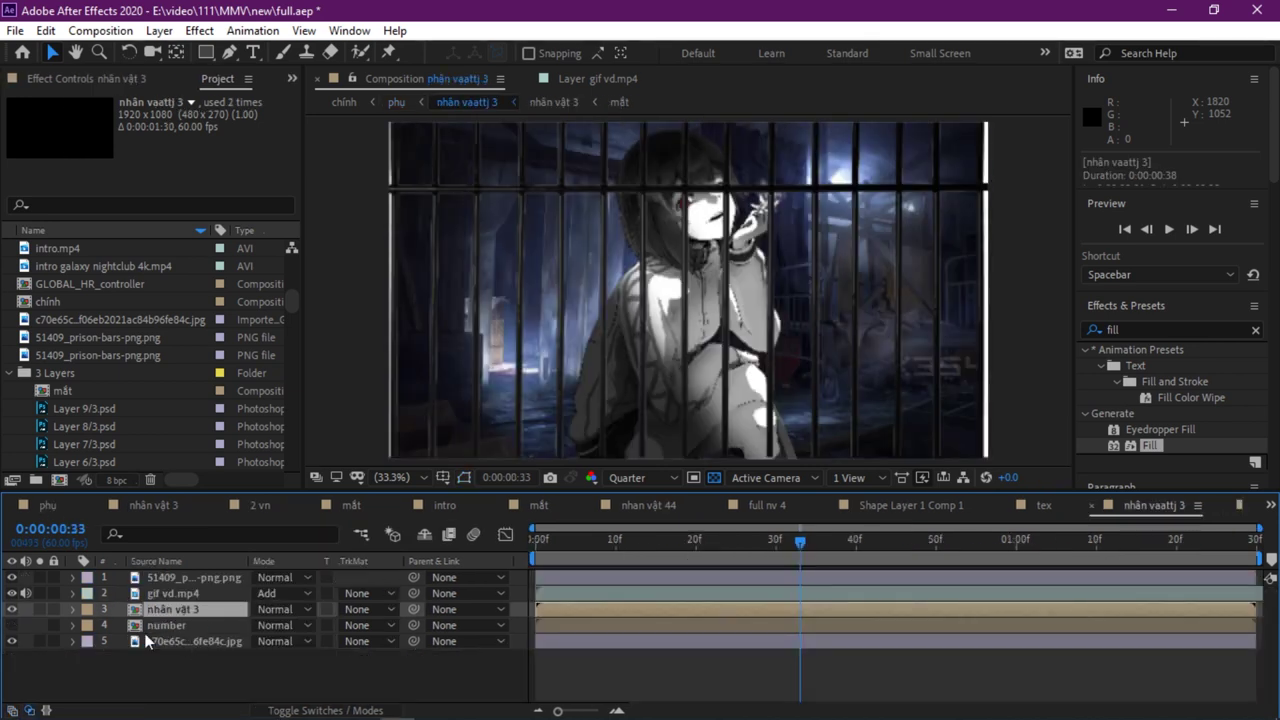
pyautogui.click(11, 626)
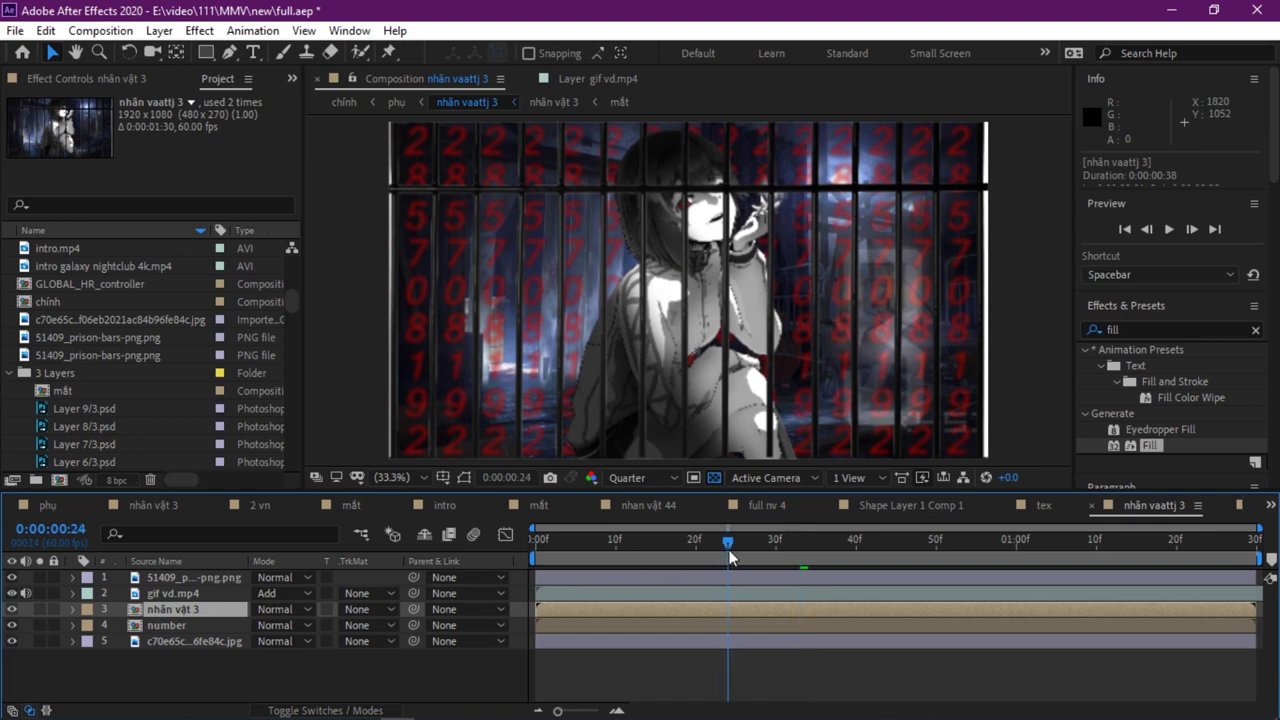
pyautogui.click(12, 625)
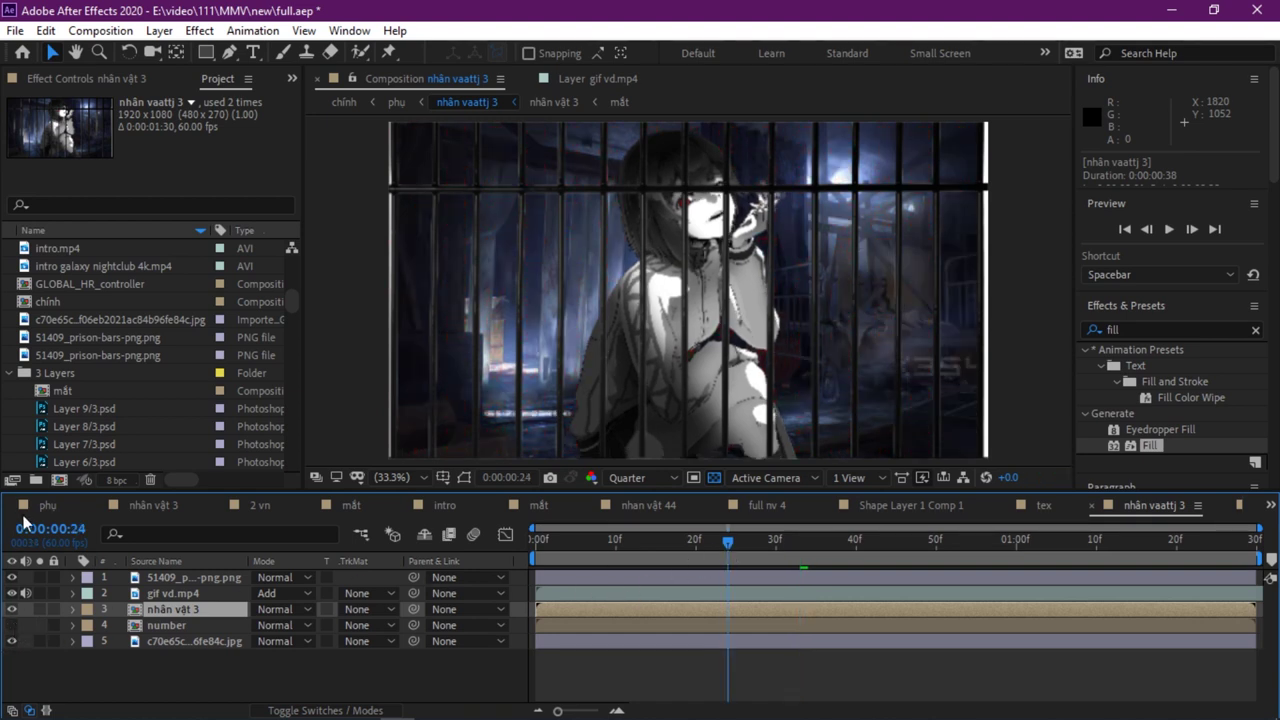
# Switch to the chính composition and preview it from its uppermost layers at 0:00:14:30, 0:01:07:19 and 0:02:09:47
pyautogui.click(1270, 505)
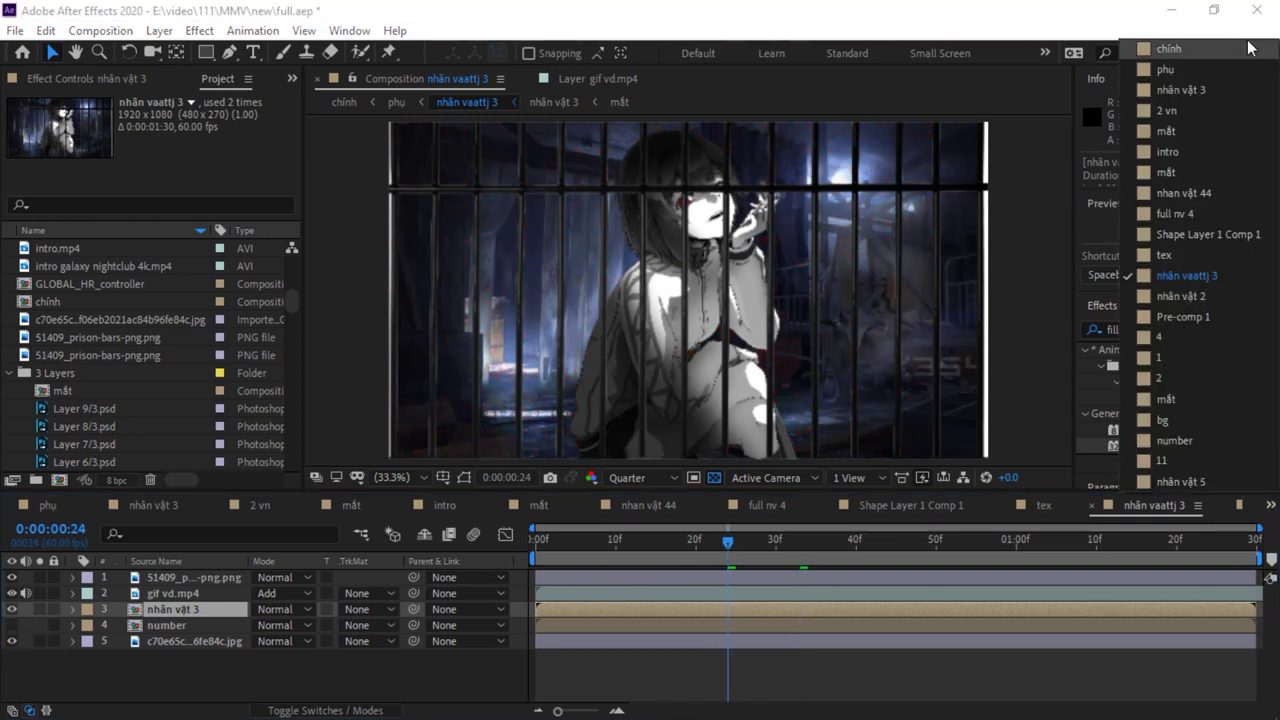
pyautogui.click(1168, 48)
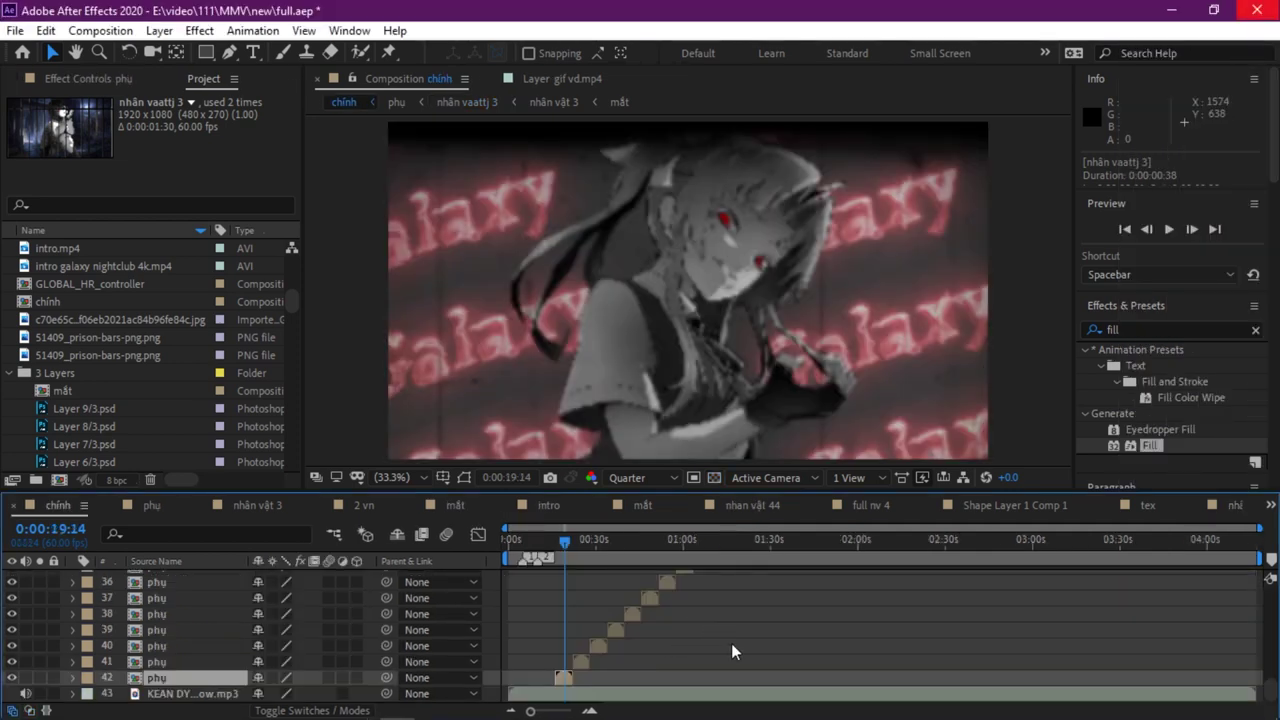
pyautogui.scroll(10, 731, 643)
pyautogui.moveTo(563, 547); pyautogui.dragTo(550, 542)
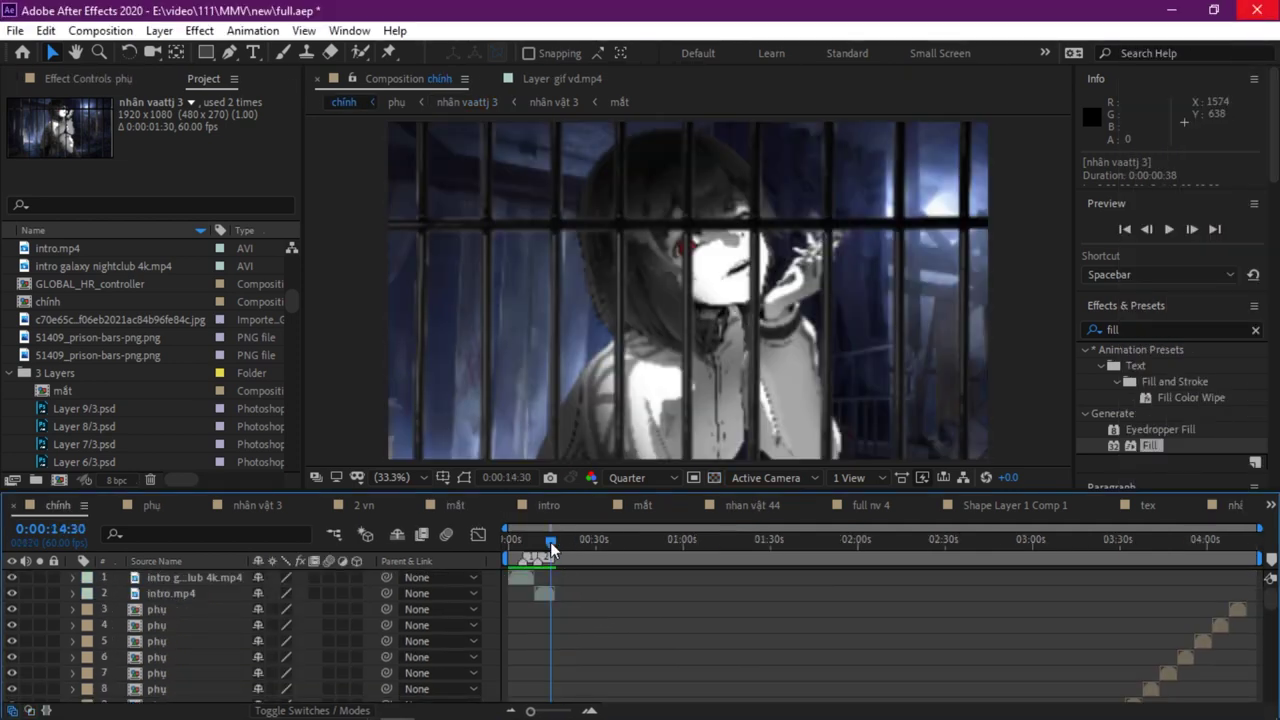
pyautogui.click(705, 551)
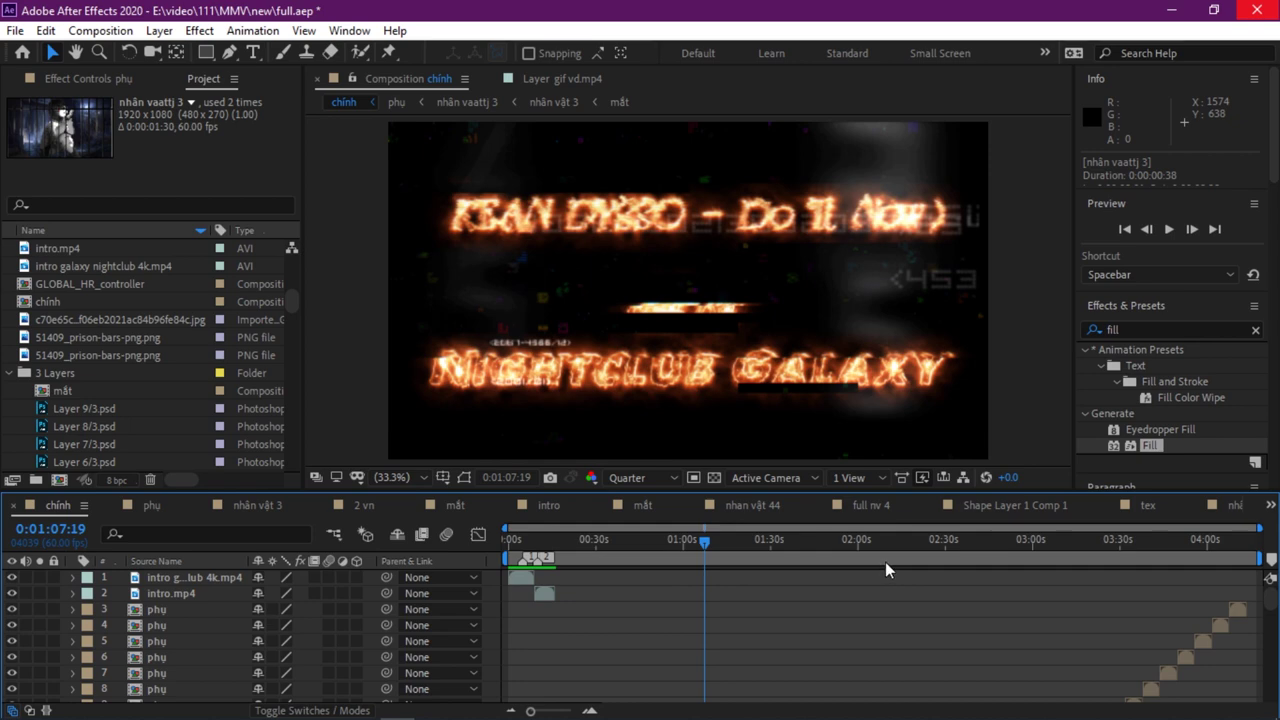
pyautogui.click(886, 561)
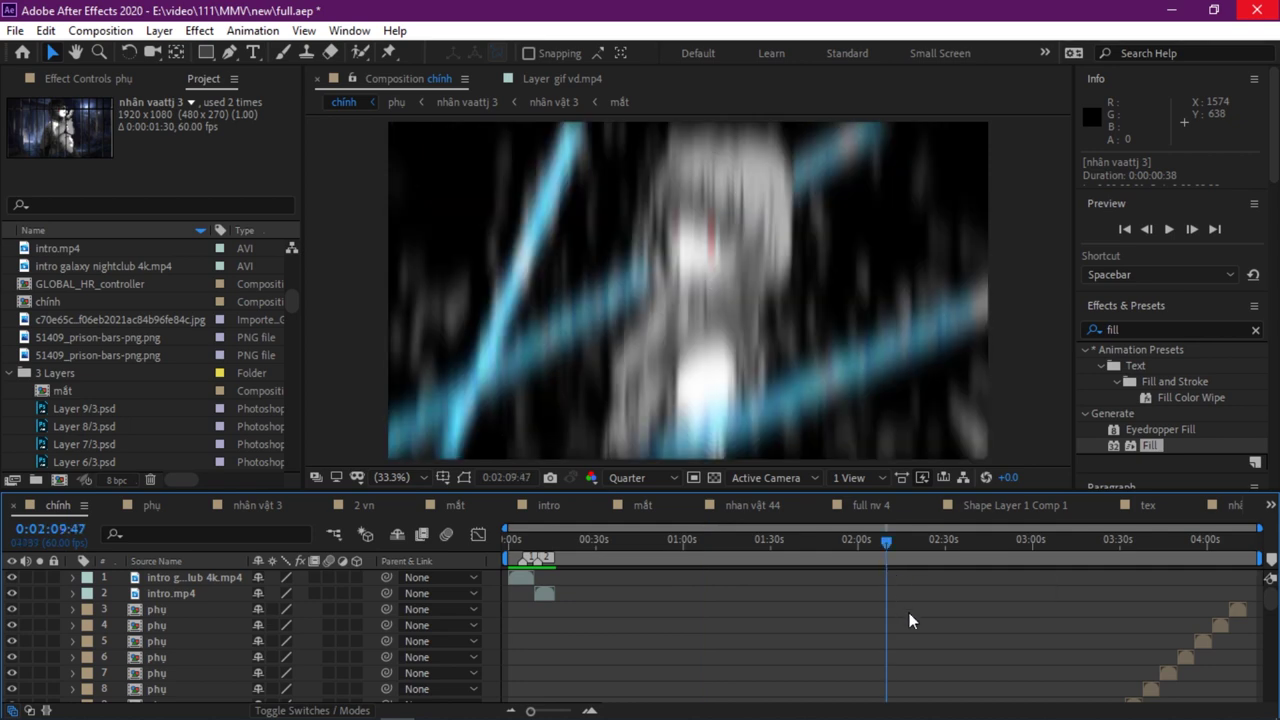